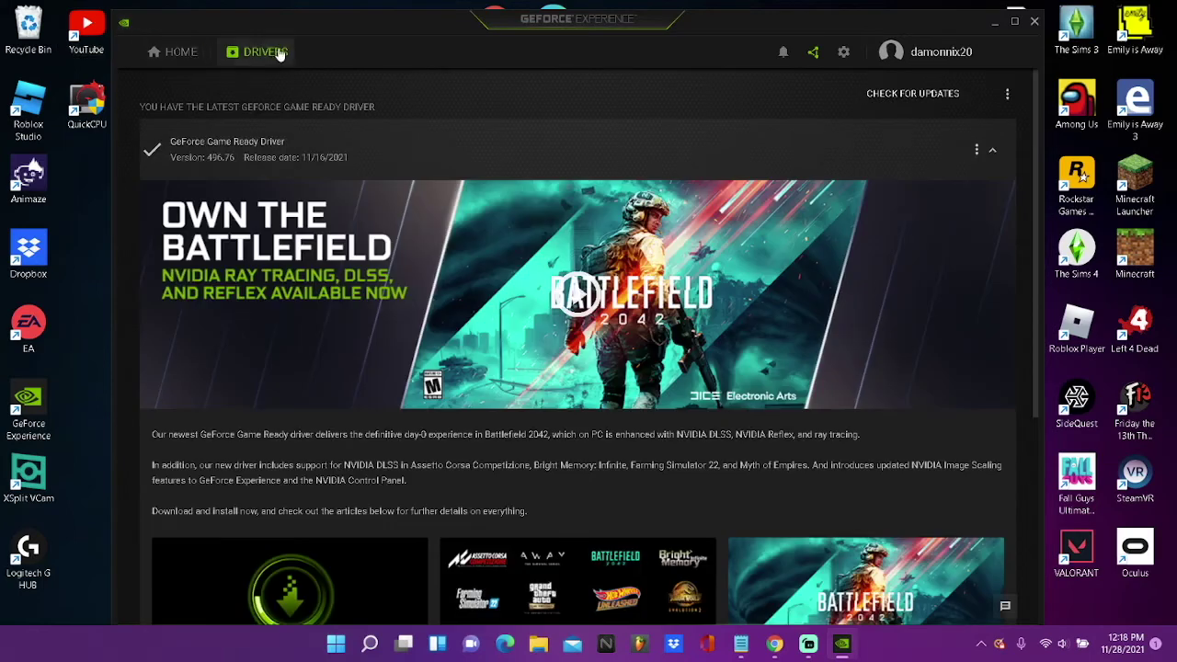
Check for graphics driver updates in GeForce Experience
{"action": "left_click", "coordinate": [921, 105]}
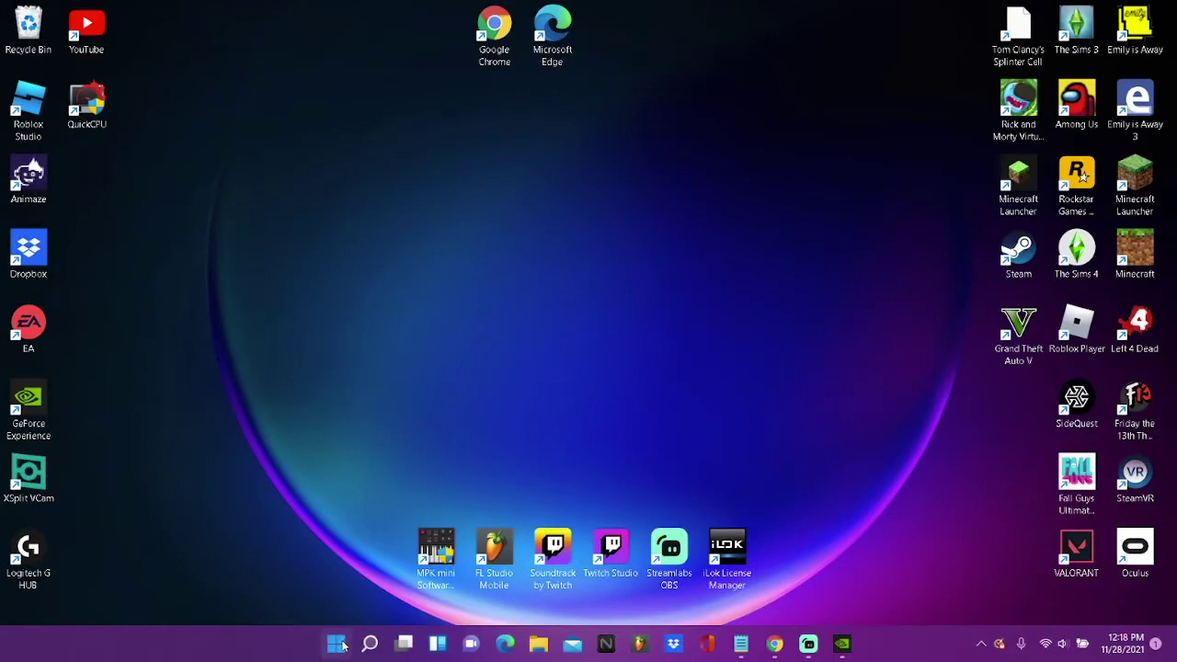
Switch to Windows Settings and check for updates in Windows Update
{"action": "left_click", "coordinate": [337, 643]}
{"action": "left_click", "coordinate": [778, 190]}
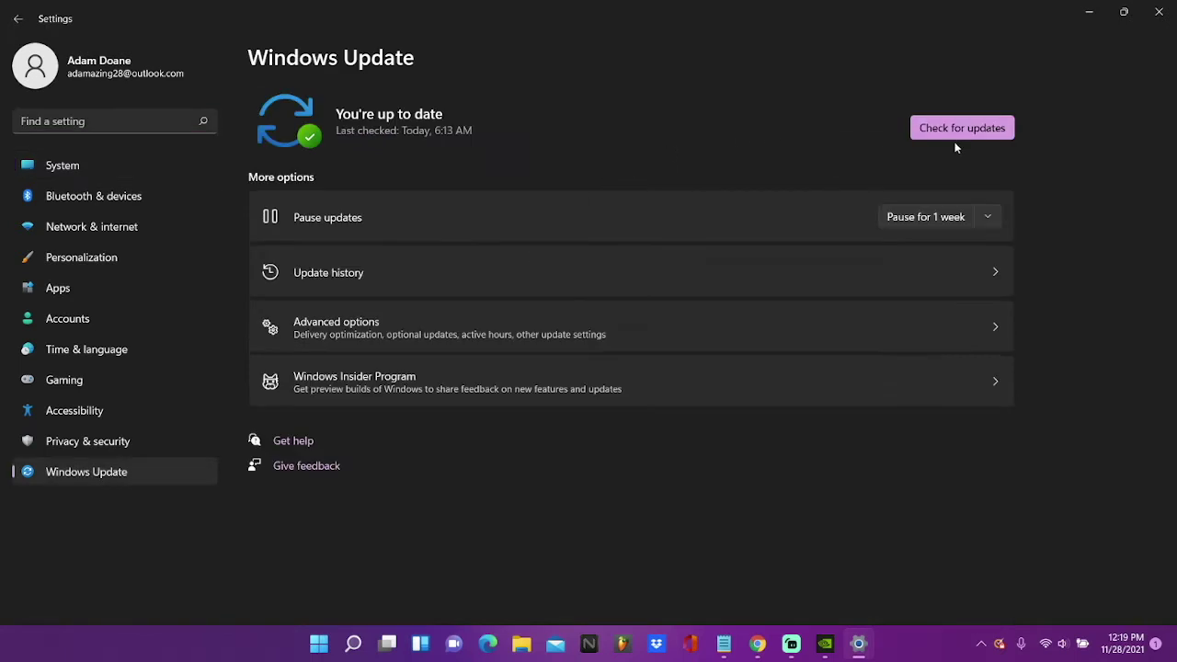
{"action": "left_click", "coordinate": [964, 135]}
{"action": "left_click", "coordinate": [965, 127]}
{"action": "left_click", "coordinate": [983, 142]}
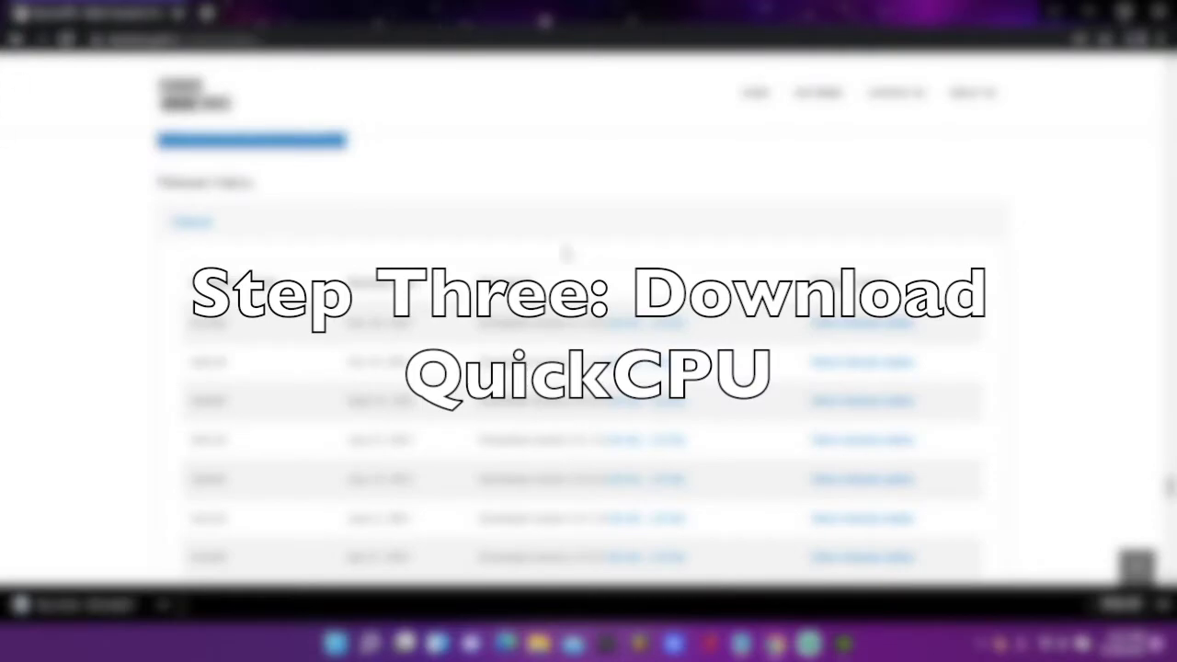
Review the Quick CPU product page, from the introduction through the feature descriptions and screenshots to the download section
{"action": "scroll", "coordinate": [588, 367], "scroll_direction": "up", "scroll_amount": 4}
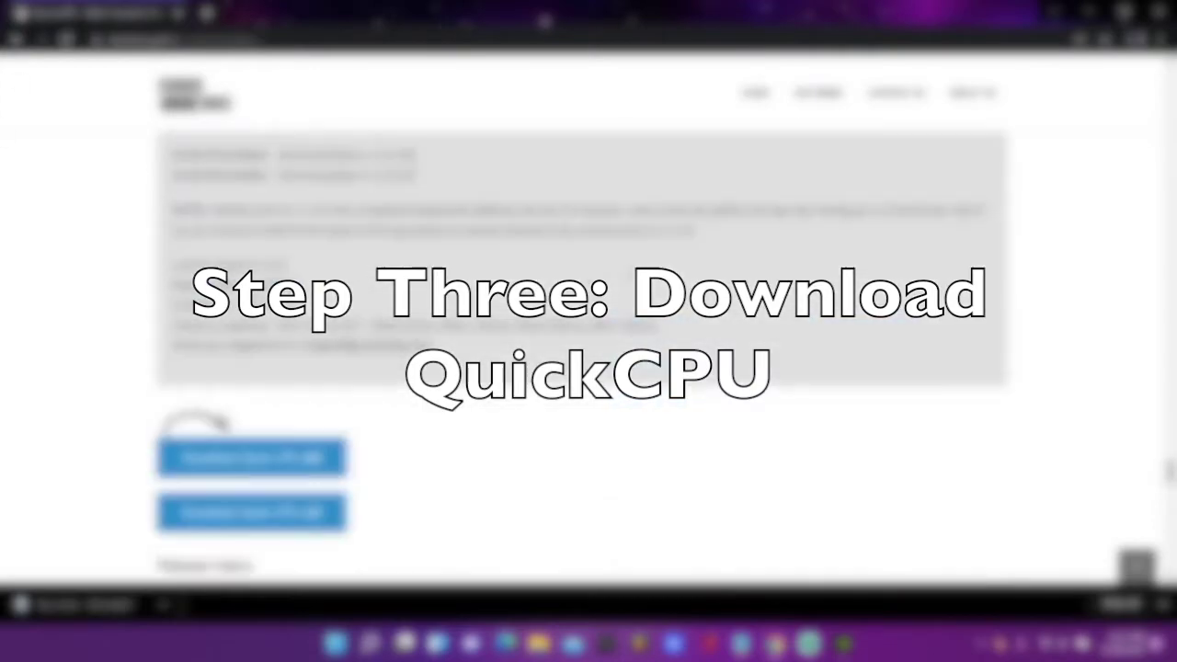
{"action": "scroll", "coordinate": [1169, 367], "scroll_direction": "up", "scroll_amount": 3}
{"action": "scroll", "coordinate": [1171, 221], "scroll_direction": "down", "scroll_amount": 10}
{"action": "scroll", "coordinate": [1171, 221], "scroll_direction": "up", "scroll_amount": 10}
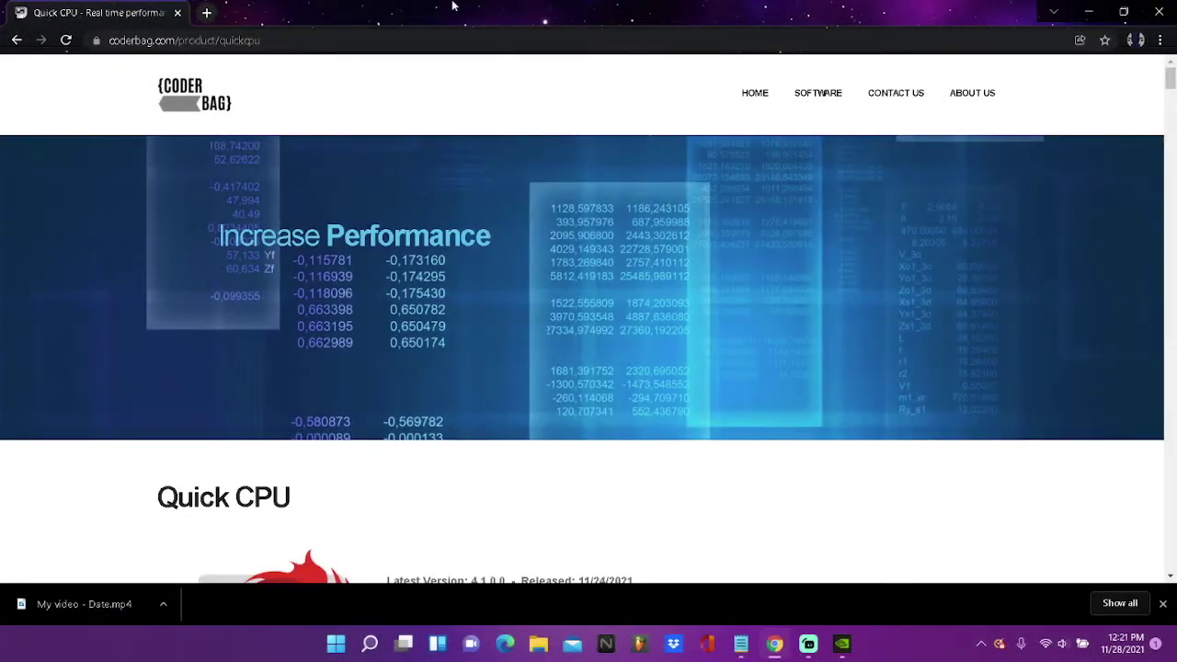
{"action": "scroll", "coordinate": [704, 456], "scroll_direction": "down", "scroll_amount": 3}
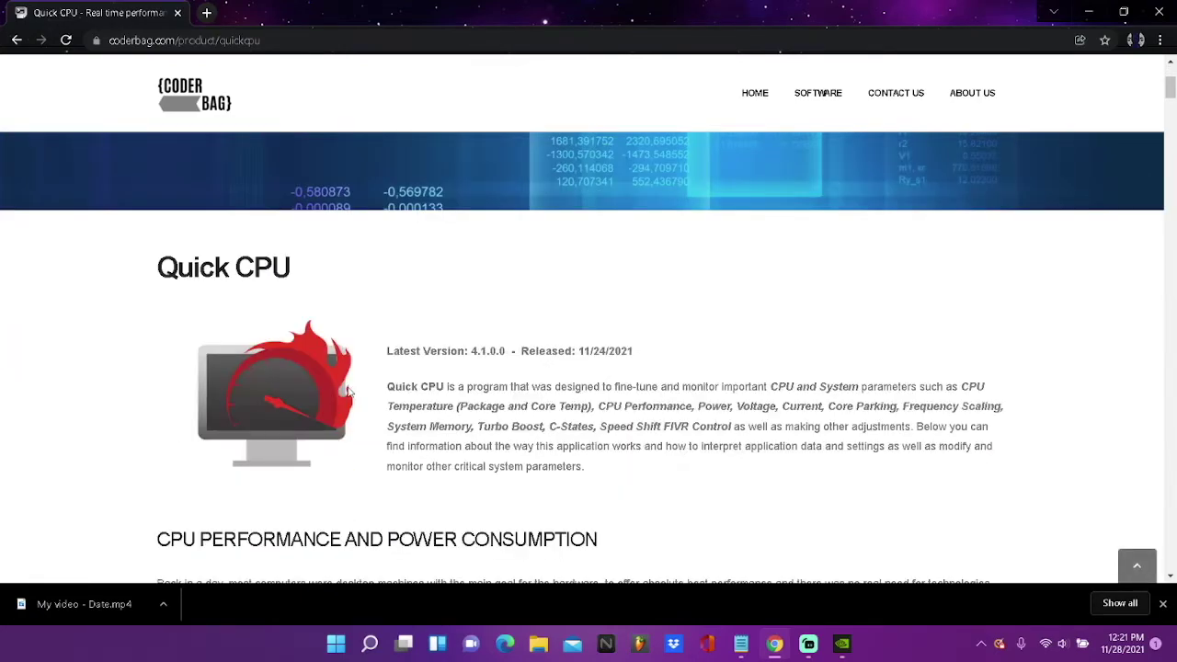
{"action": "scroll", "coordinate": [432, 354], "scroll_direction": "down", "scroll_amount": 3}
{"action": "scroll", "coordinate": [560, 276], "scroll_direction": "down", "scroll_amount": 10}
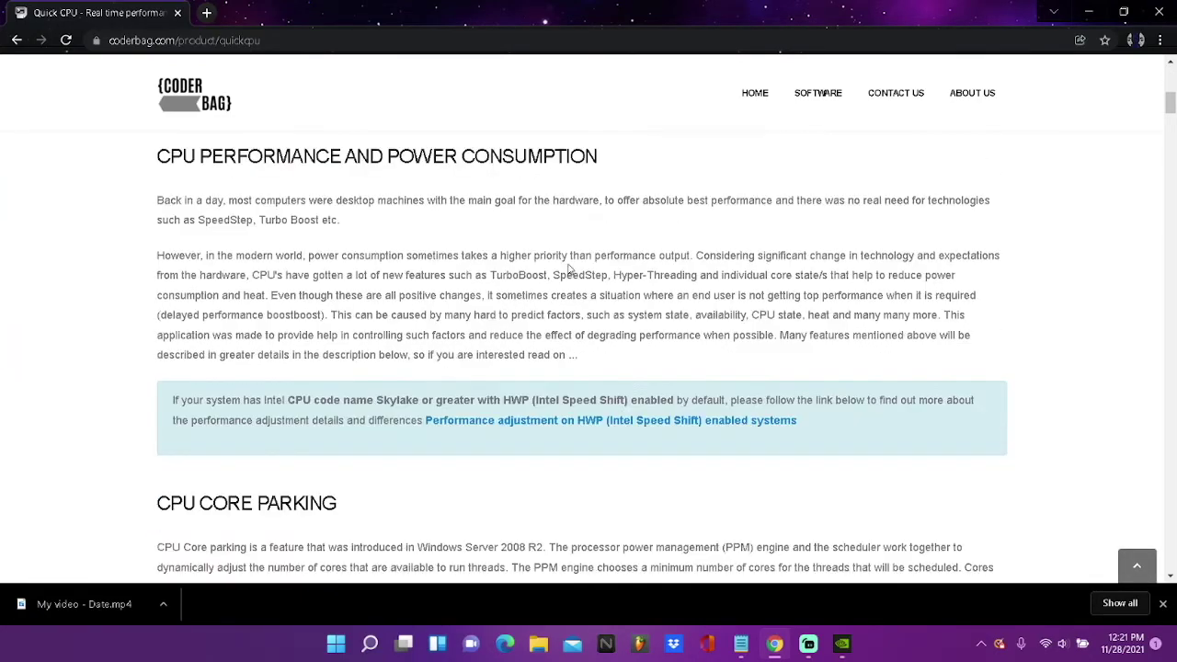
{"action": "scroll", "coordinate": [570, 285], "scroll_direction": "down", "scroll_amount": 6}
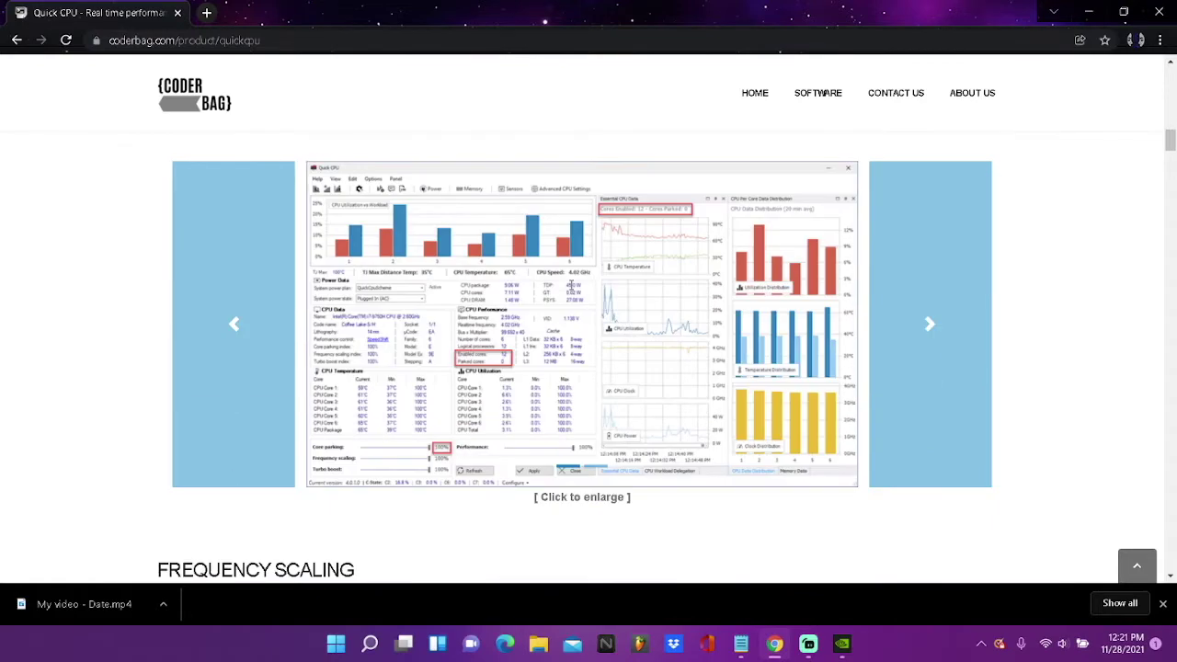
{"action": "scroll", "coordinate": [570, 285], "scroll_direction": "up", "scroll_amount": 4}
{"action": "scroll", "coordinate": [996, 296], "scroll_direction": "down", "scroll_amount": 3}
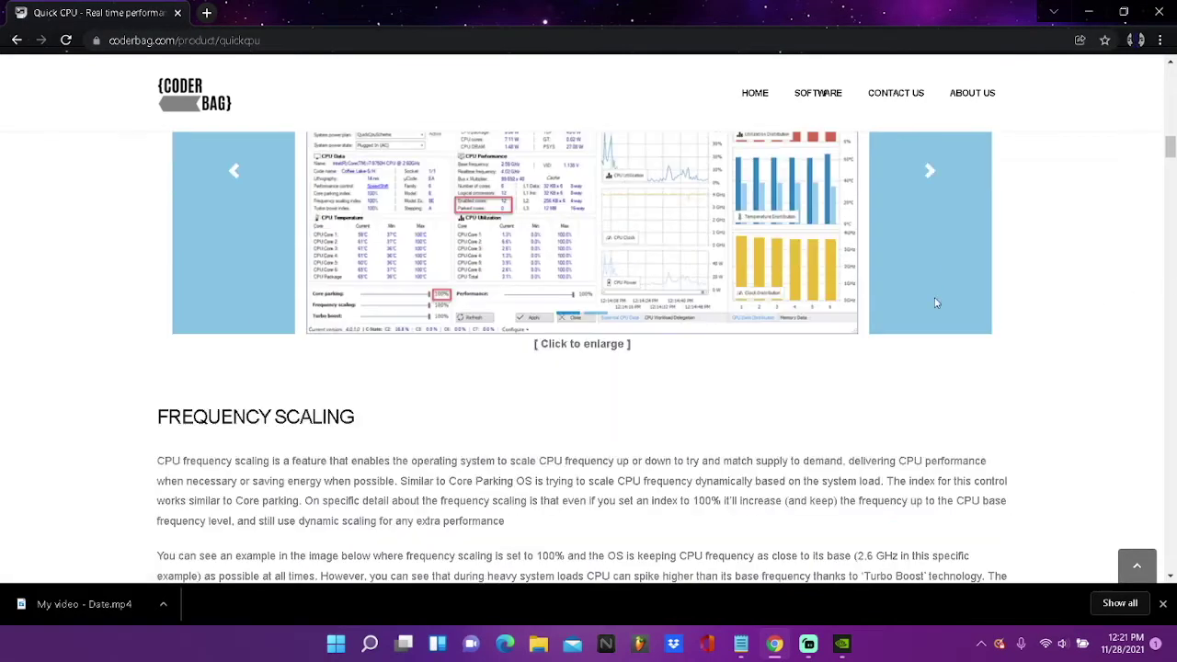
{"action": "scroll", "coordinate": [602, 265], "scroll_direction": "up", "scroll_amount": 2}
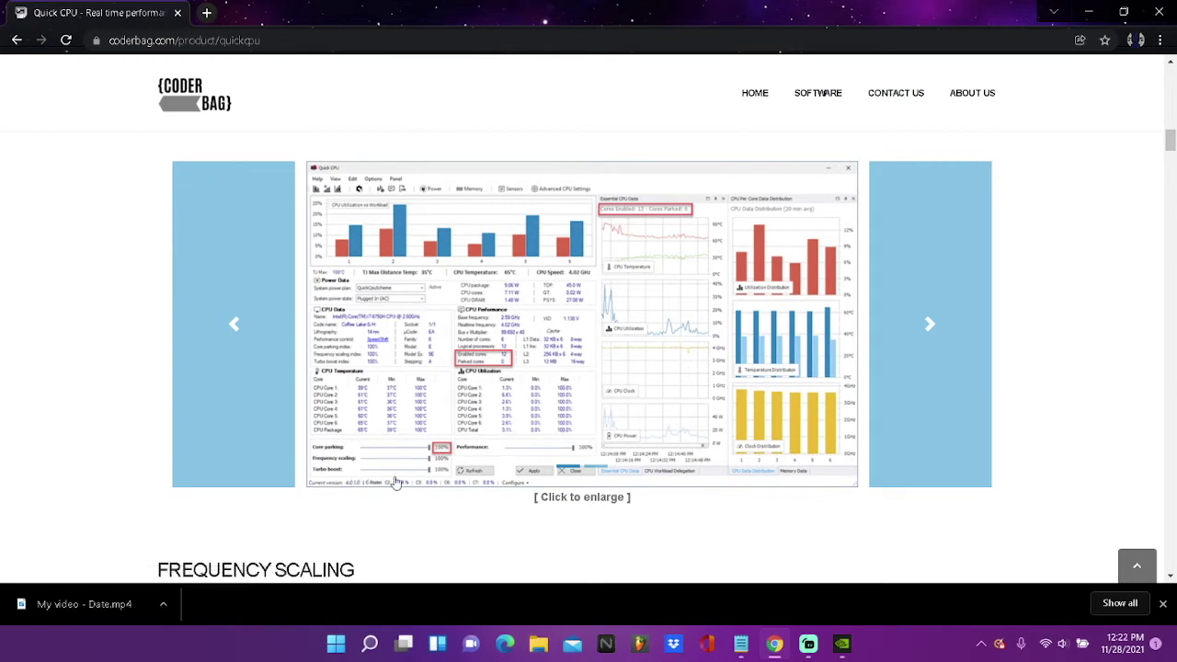
{"action": "scroll", "coordinate": [515, 444], "scroll_direction": "down", "scroll_amount": 10}
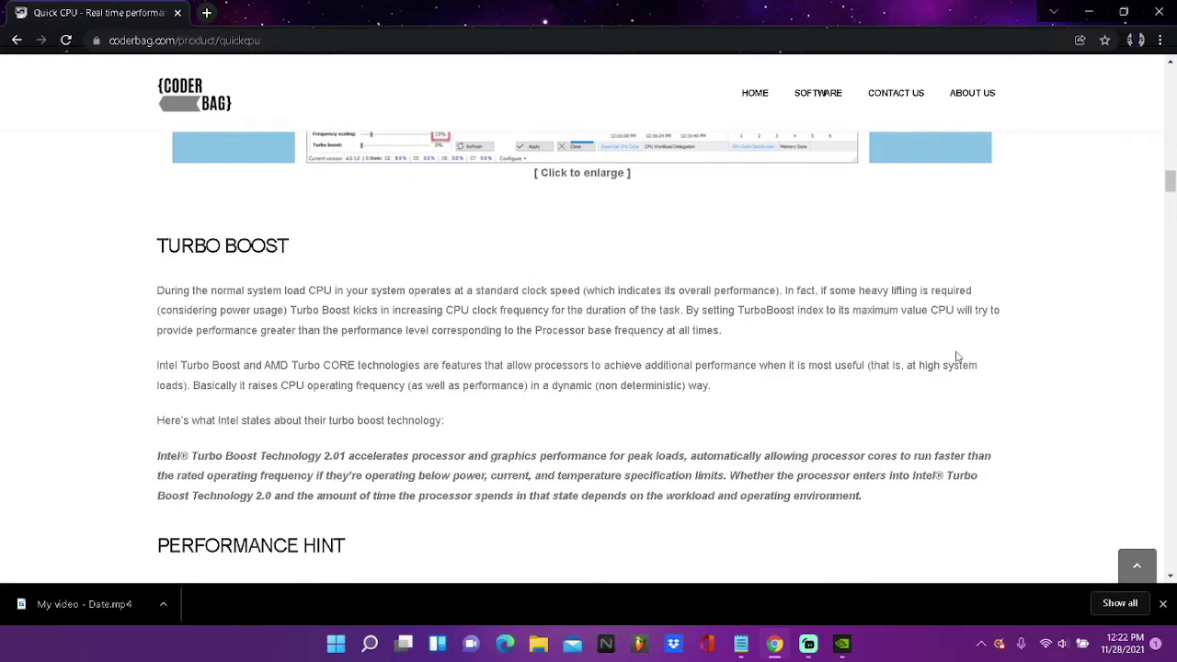
{"action": "scroll", "coordinate": [318, 271], "scroll_direction": "down", "scroll_amount": 13}
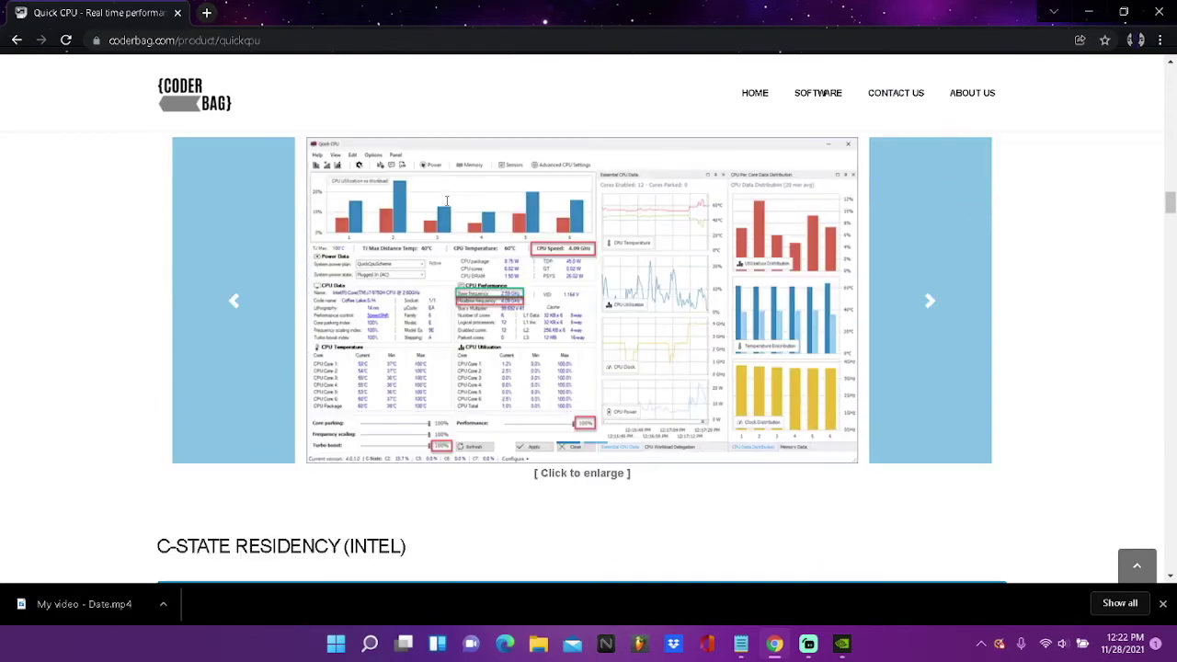
{"action": "scroll", "coordinate": [447, 200], "scroll_direction": "down", "scroll_amount": 15}
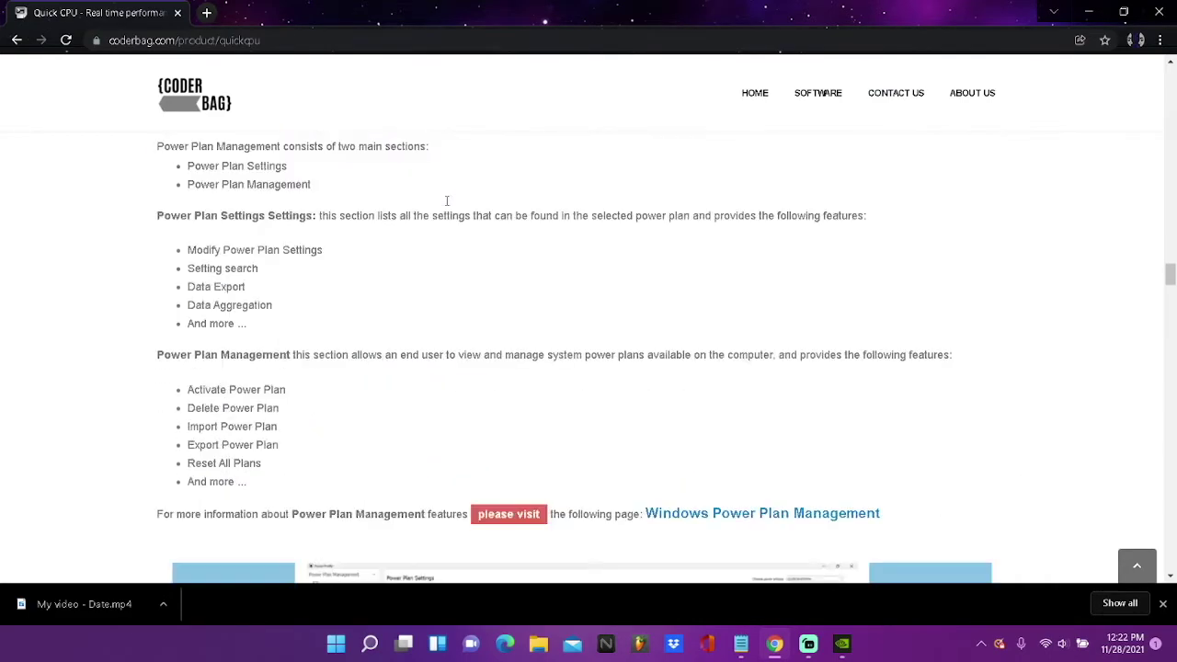
{"action": "scroll", "coordinate": [447, 202], "scroll_direction": "down", "scroll_amount": 15}
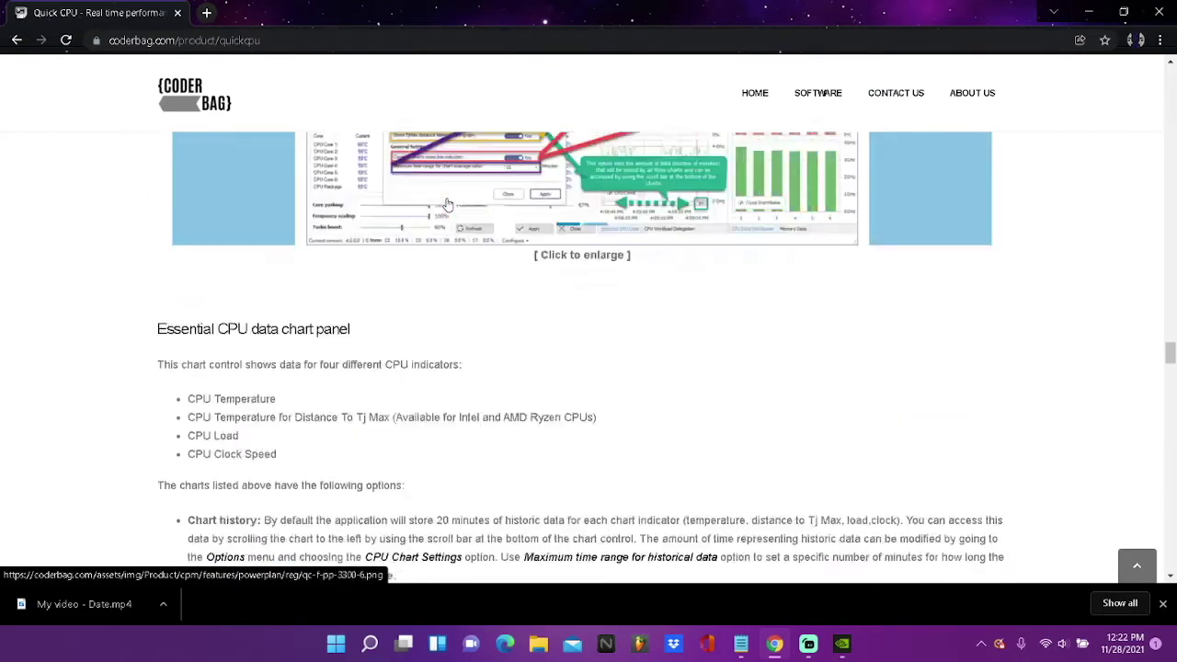
{"action": "scroll", "coordinate": [447, 202], "scroll_direction": "down", "scroll_amount": 15}
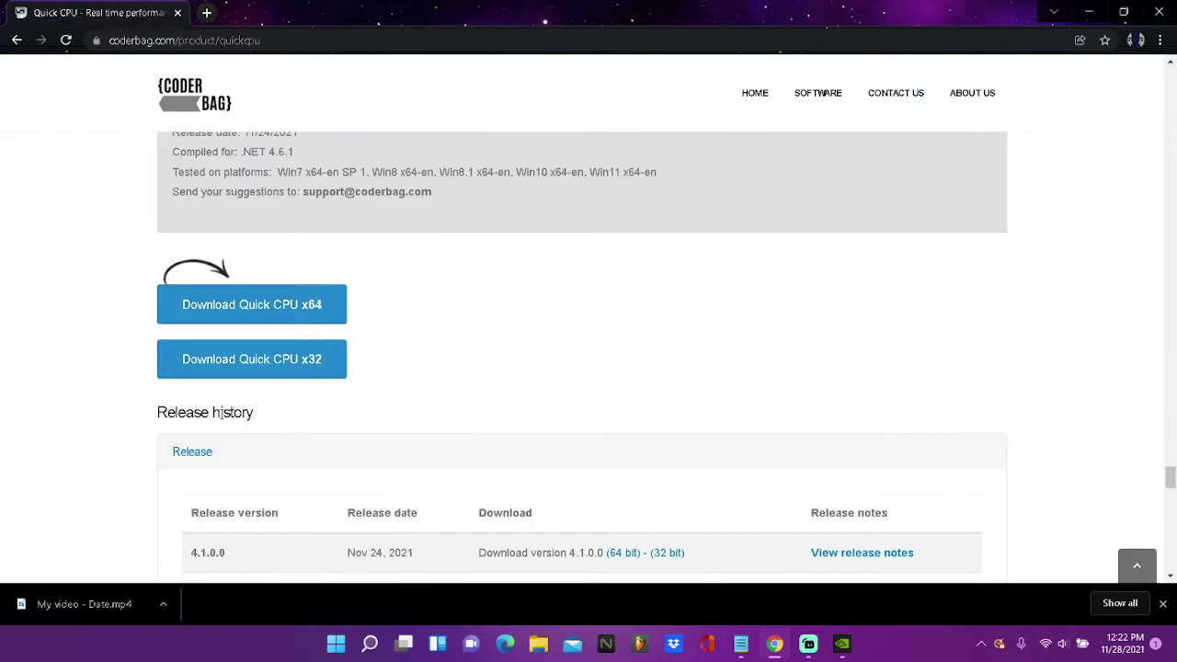
Download the 32 bit build of Quick CPU version 4.1.0.0 from the release history table
{"action": "scroll", "coordinate": [266, 419], "scroll_direction": "down", "scroll_amount": 3}
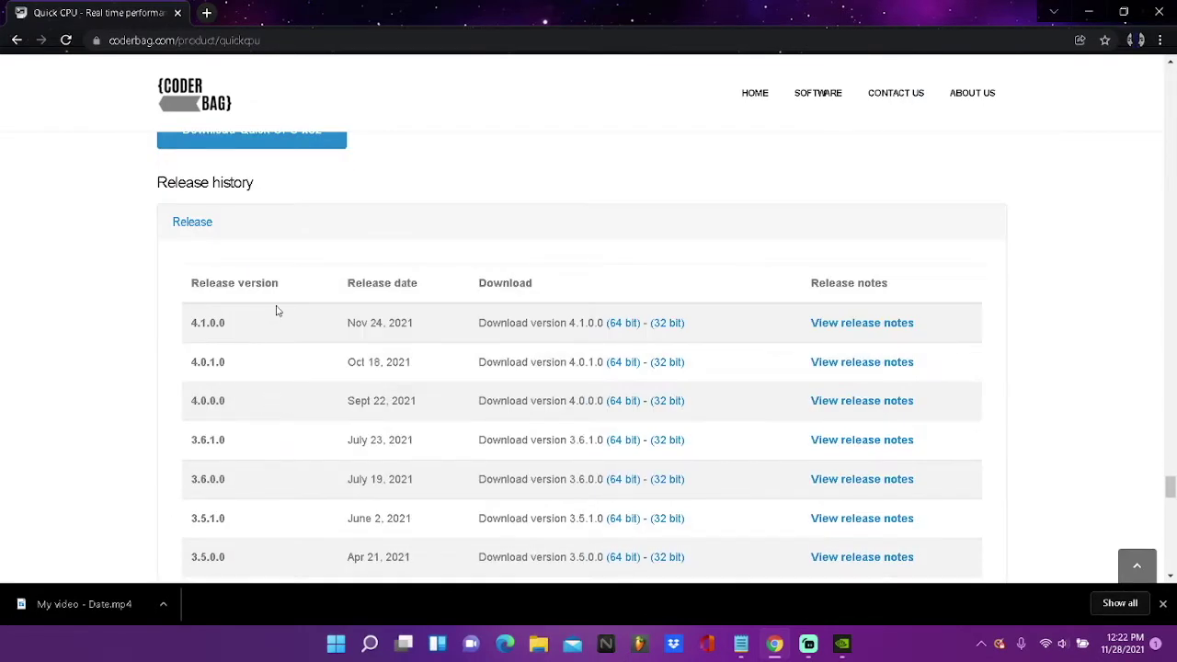
{"action": "left_click_drag", "start_coordinate": [334, 331], "coordinate": [420, 336]}
{"action": "left_click", "coordinate": [427, 335]}
{"action": "left_click", "coordinate": [670, 323]}
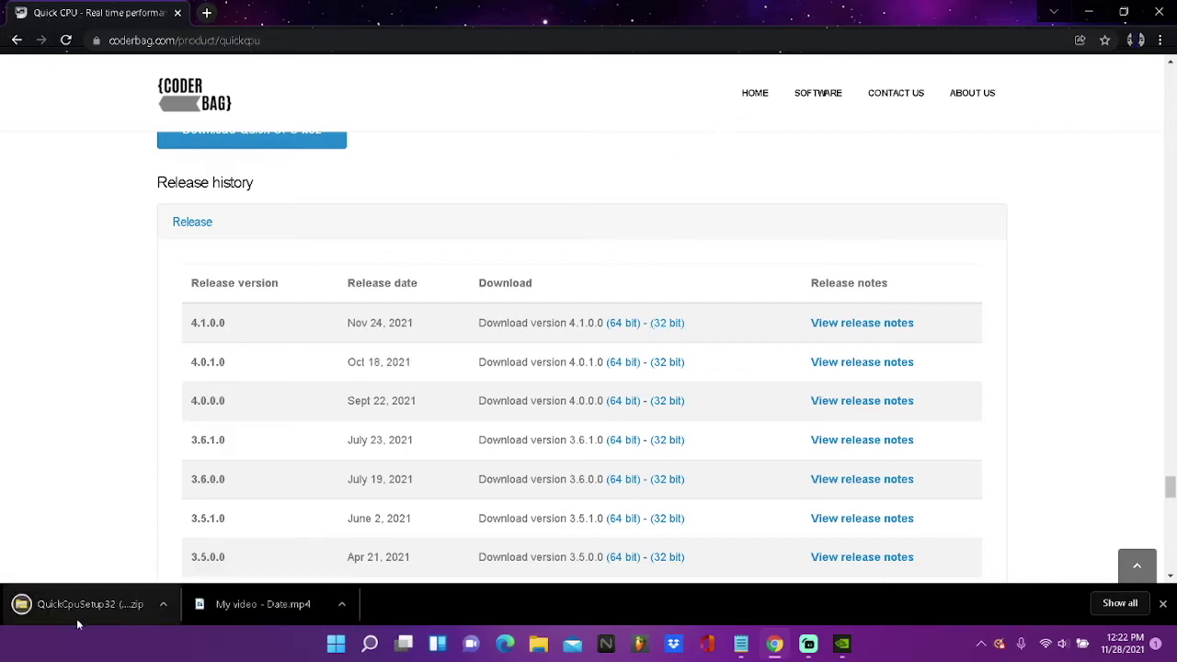
Show the downloaded QuickCpuSetup32 zip file in its folder
{"action": "left_click", "coordinate": [164, 604]}
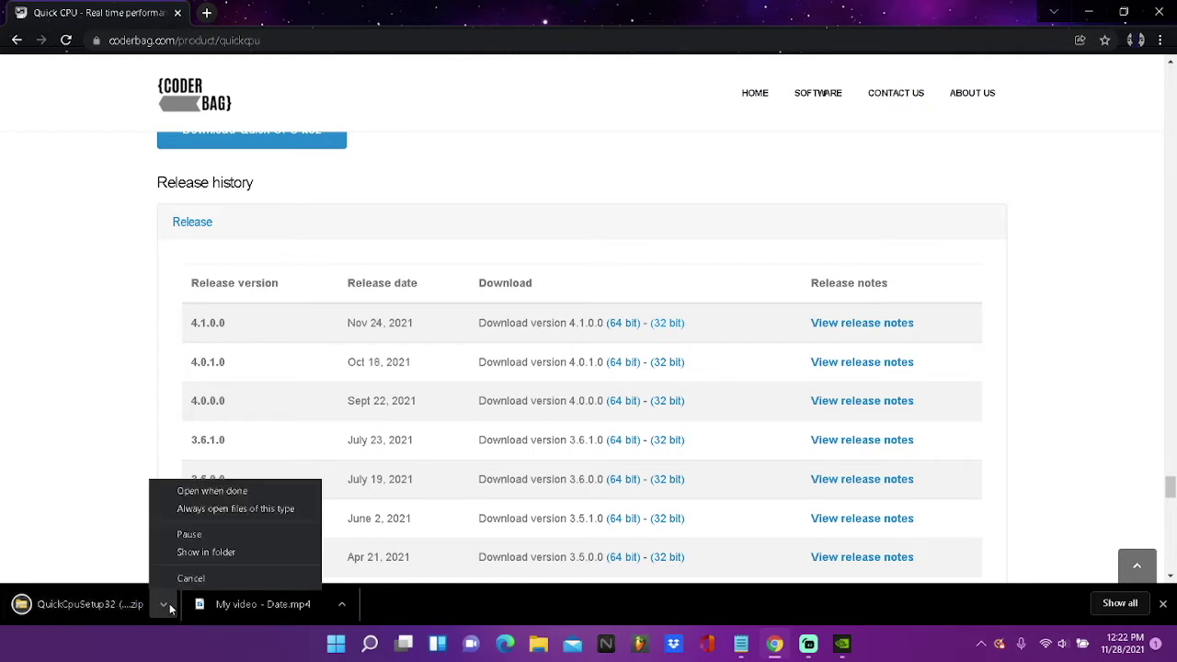
{"action": "left_click", "coordinate": [215, 552]}
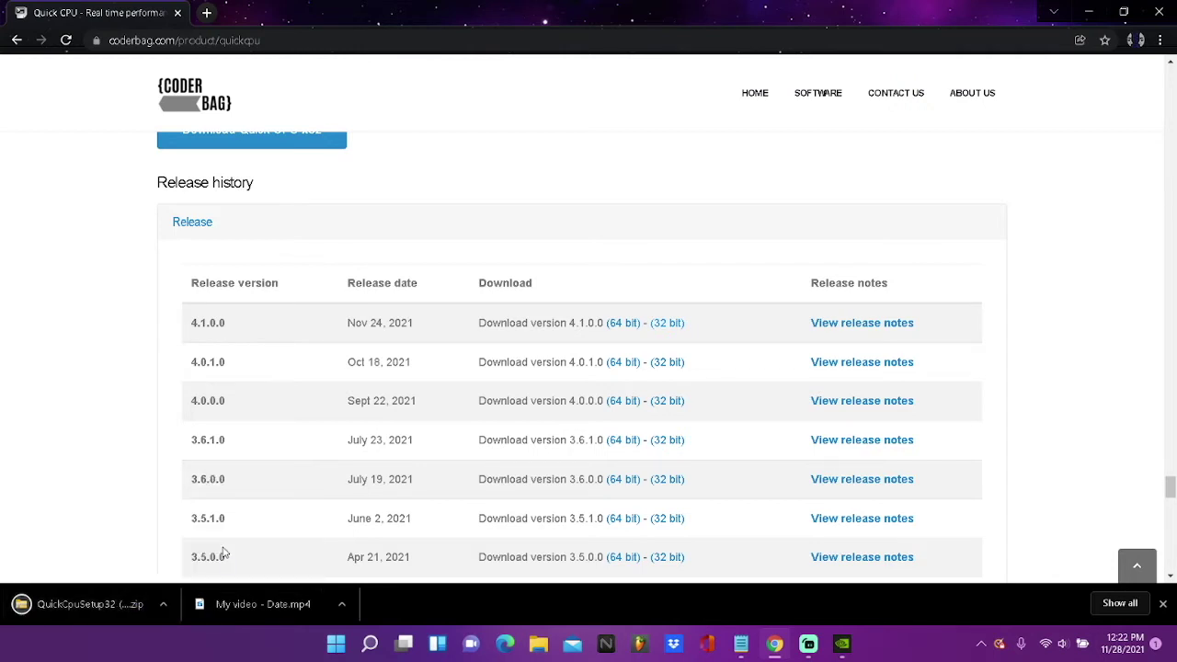
{"action": "right_click", "coordinate": [113, 596]}
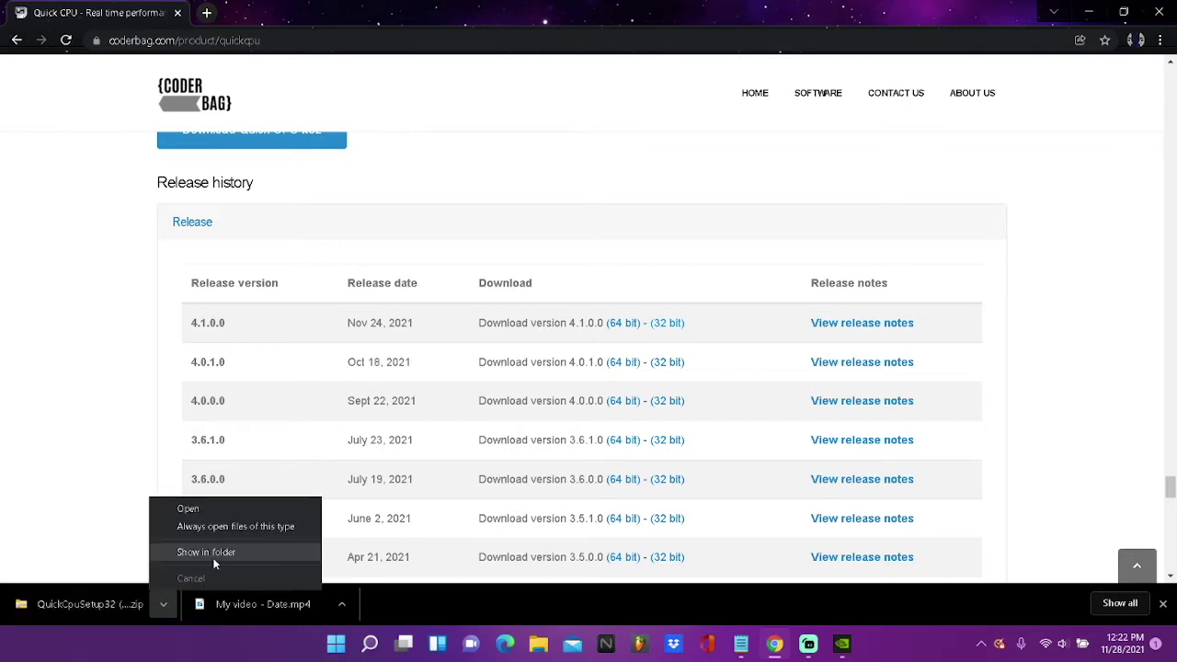
{"action": "left_click", "coordinate": [202, 555]}
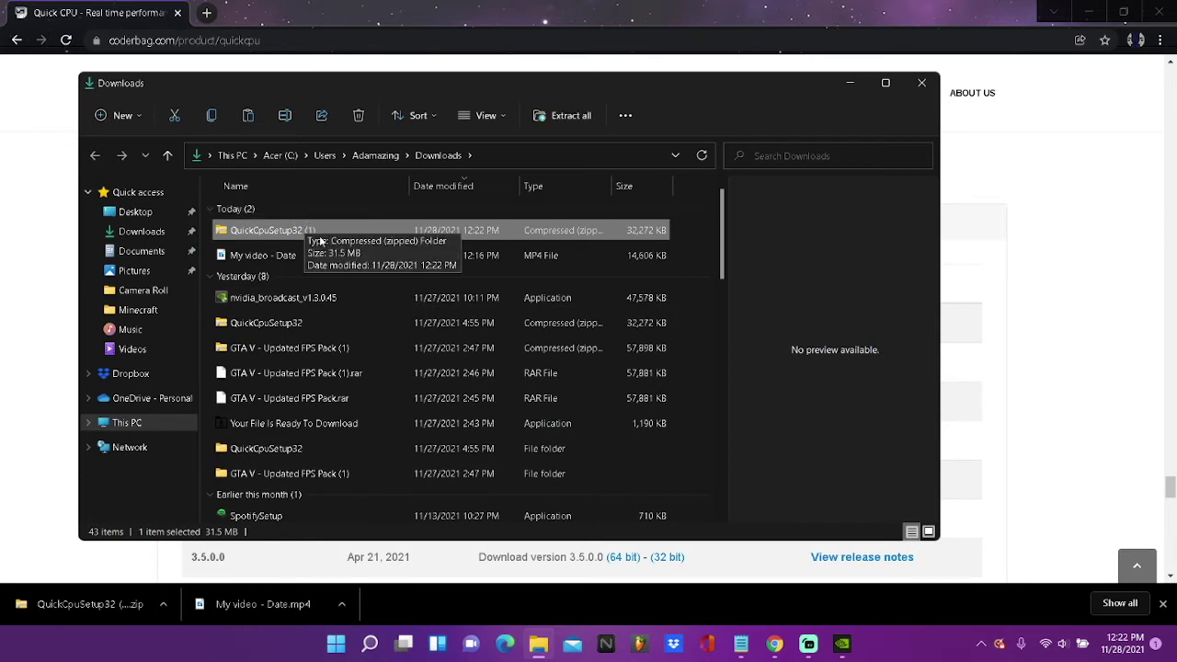
Extract the QuickCpuSetup32 (1) zip into a folder of the same name in Downloads
{"action": "left_click", "coordinate": [251, 257]}
{"action": "left_click", "coordinate": [269, 232]}
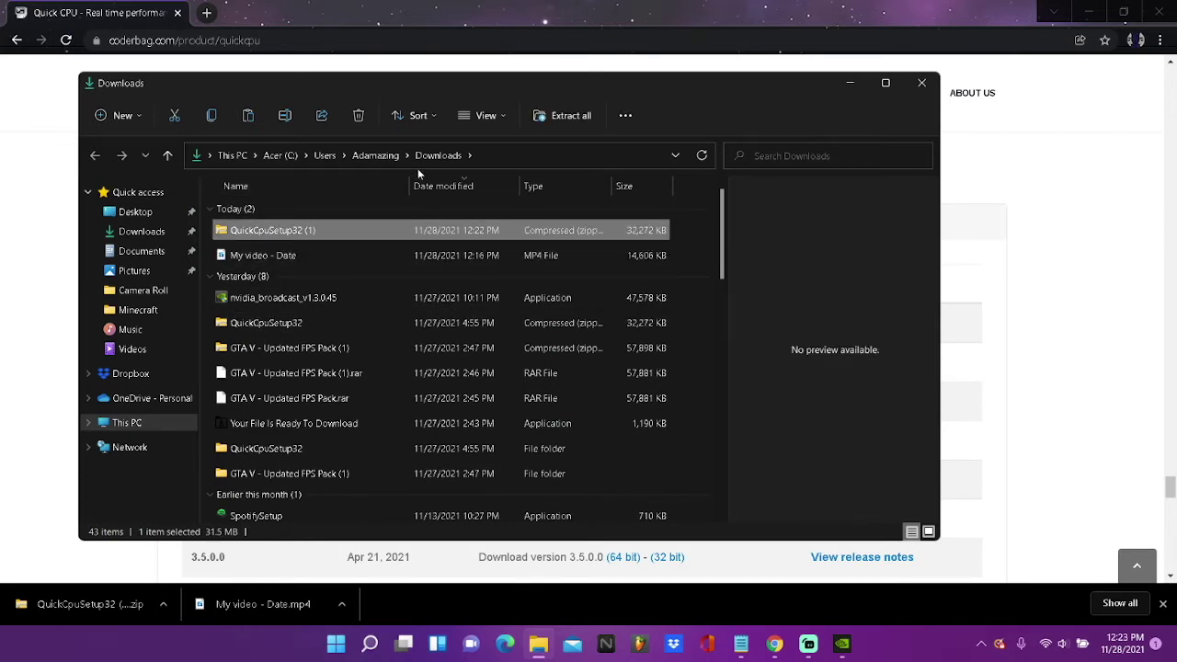
{"action": "left_click", "coordinate": [563, 116]}
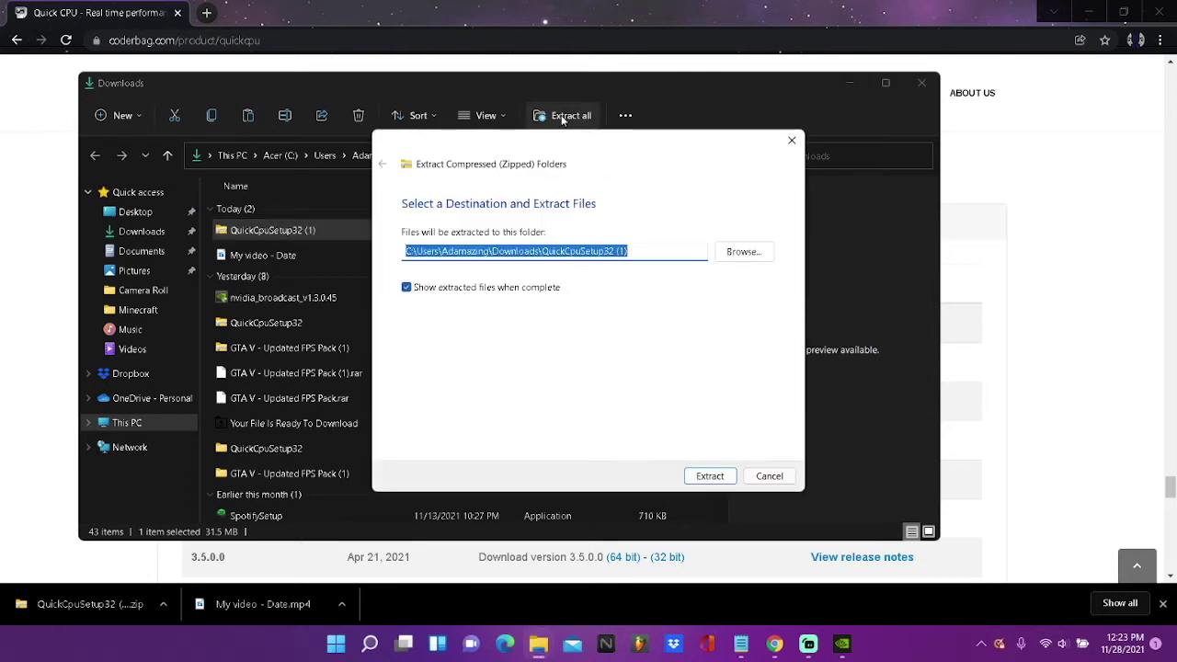
{"action": "left_click", "coordinate": [709, 476]}
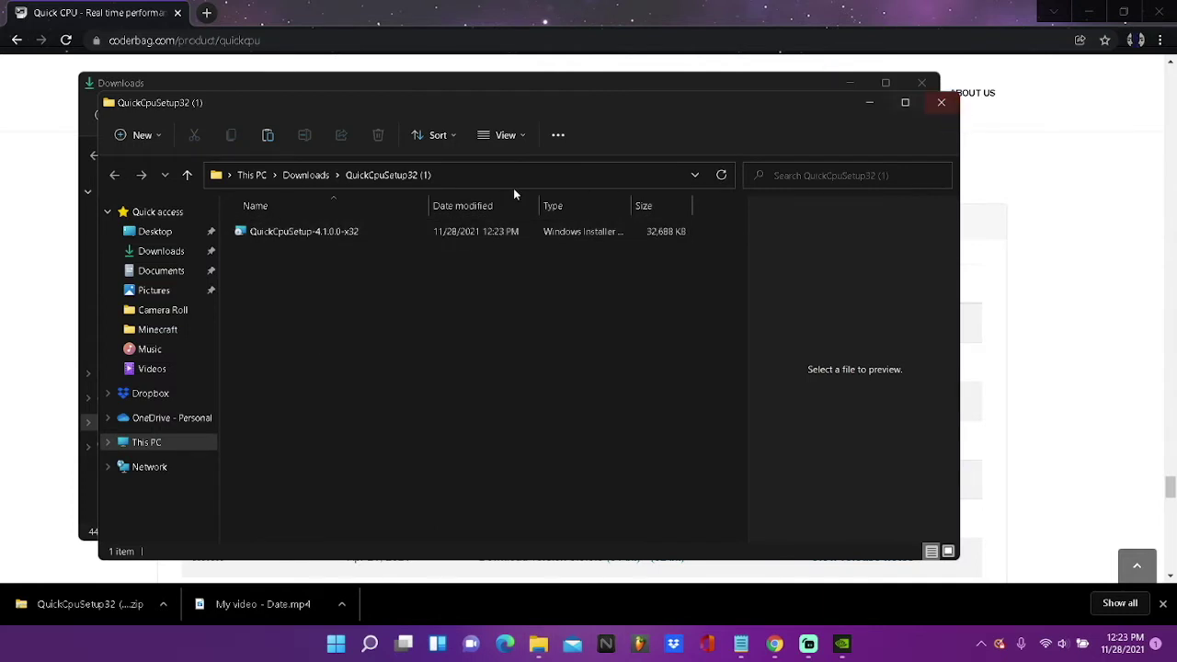
Close the extracted folder and Downloads windows, and minimize the browser to reveal the desktop
{"action": "left_click", "coordinate": [934, 103]}
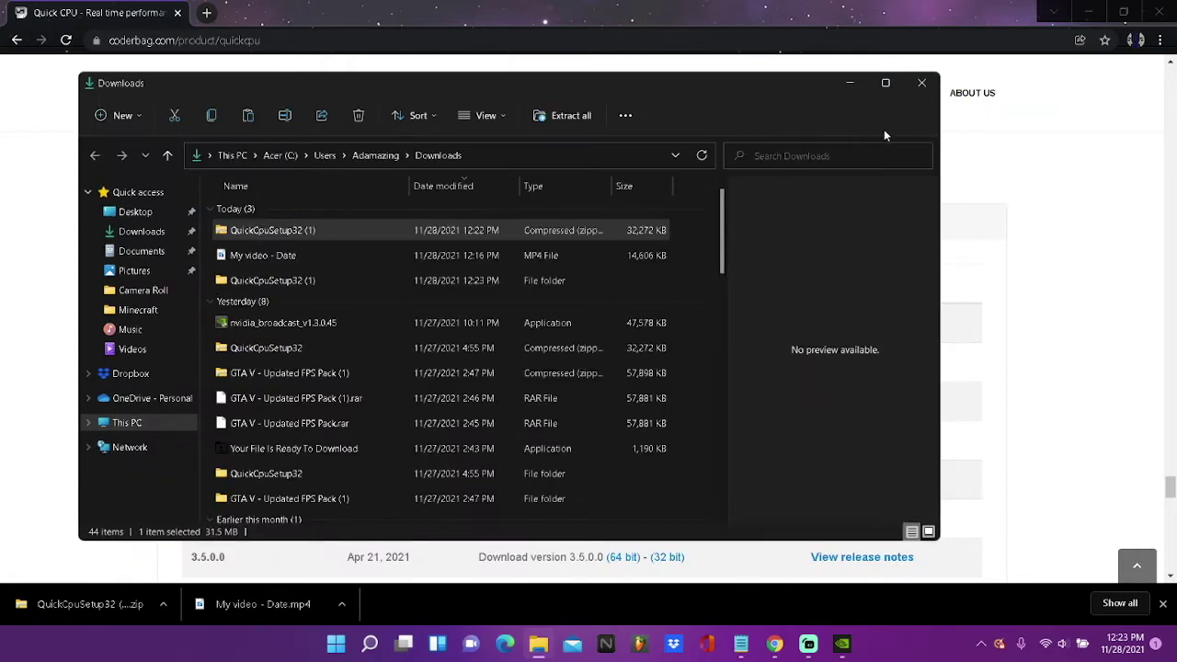
{"action": "left_click", "coordinate": [917, 88]}
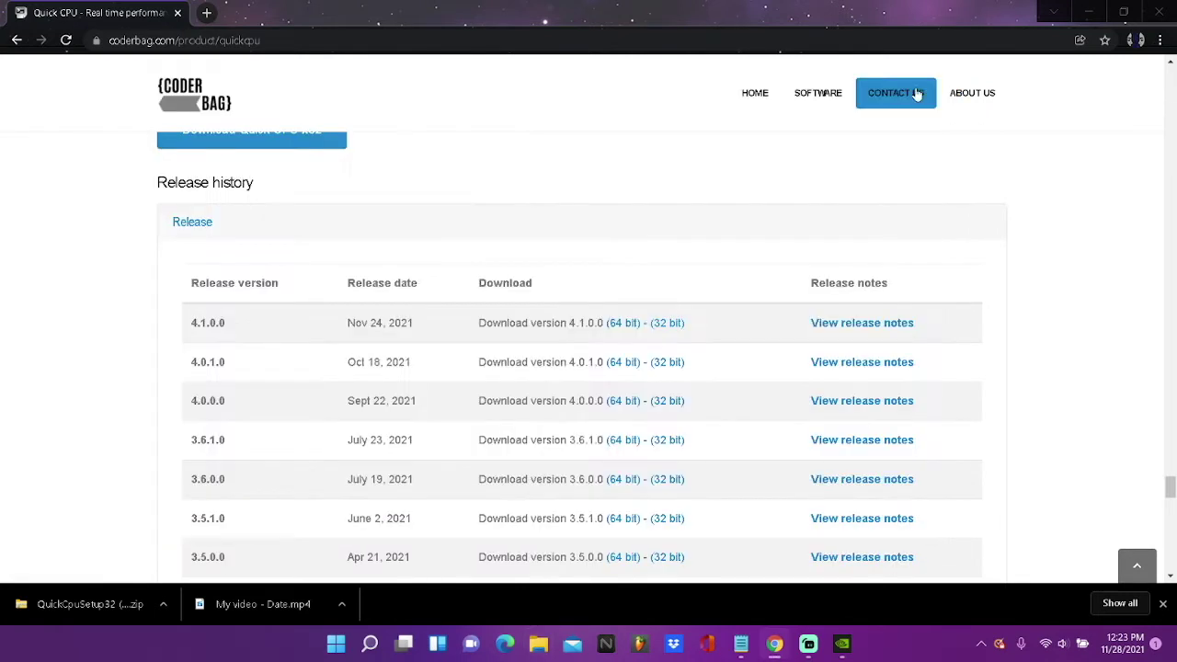
{"action": "left_click", "coordinate": [1090, 11]}
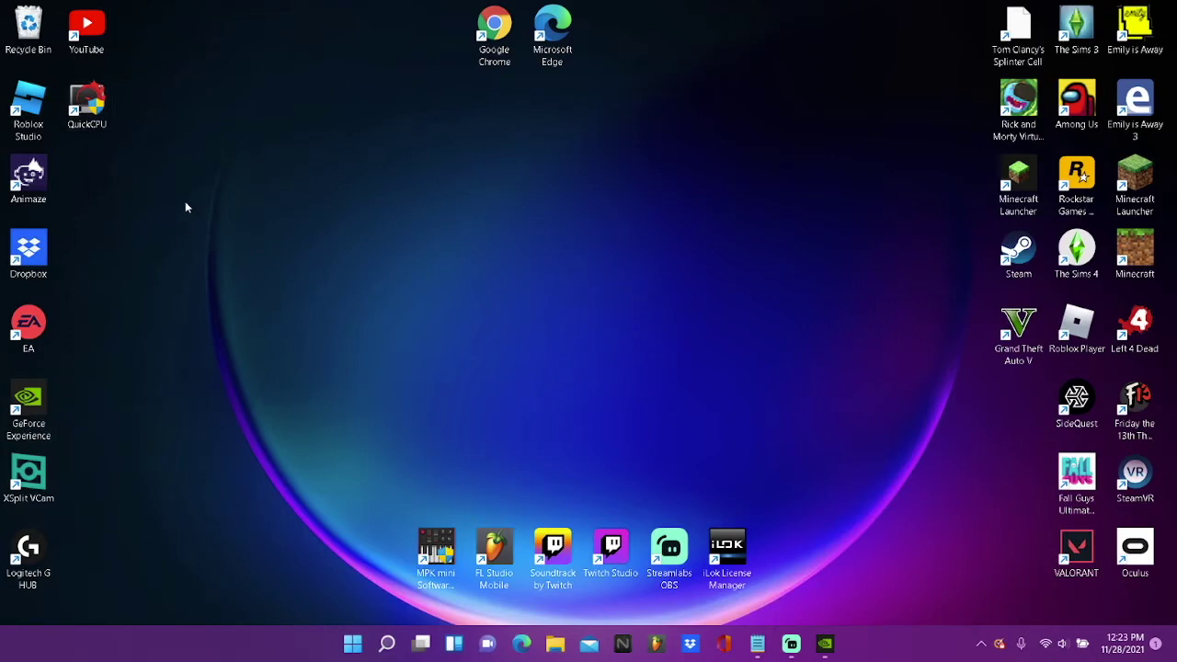
Launch Quick CPU, apply core parking, frequency scaling, turbo boost and performance at 100%, and close the program
{"action": "double_click", "coordinate": [90, 103]}
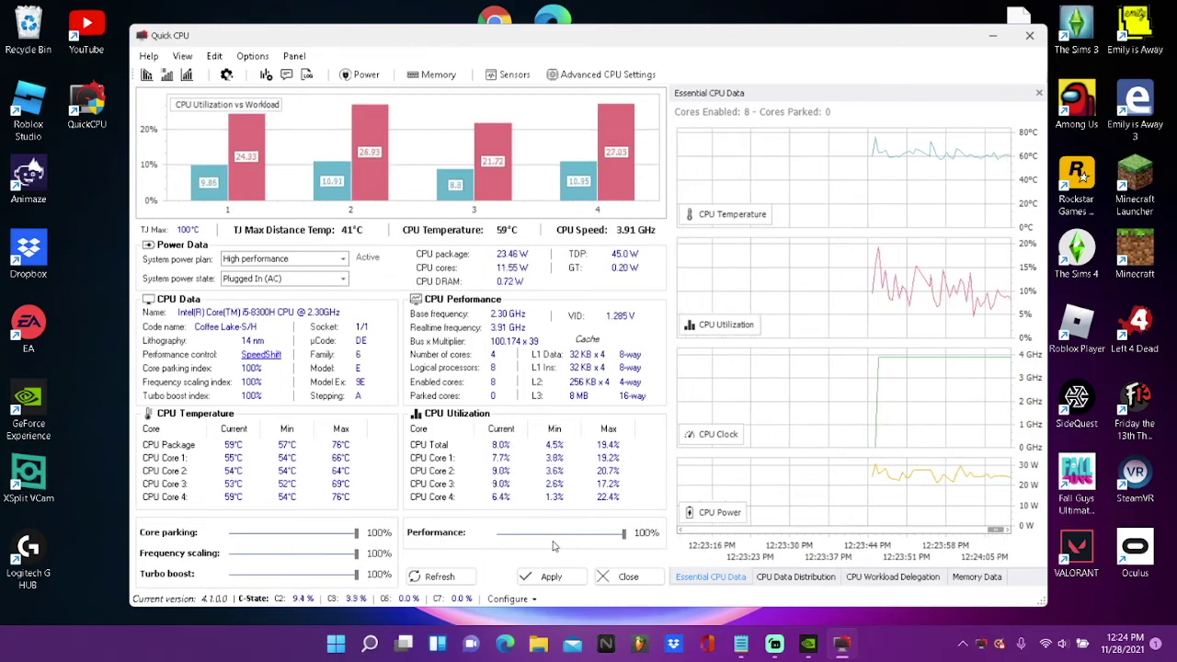
{"action": "left_click", "coordinate": [552, 576]}
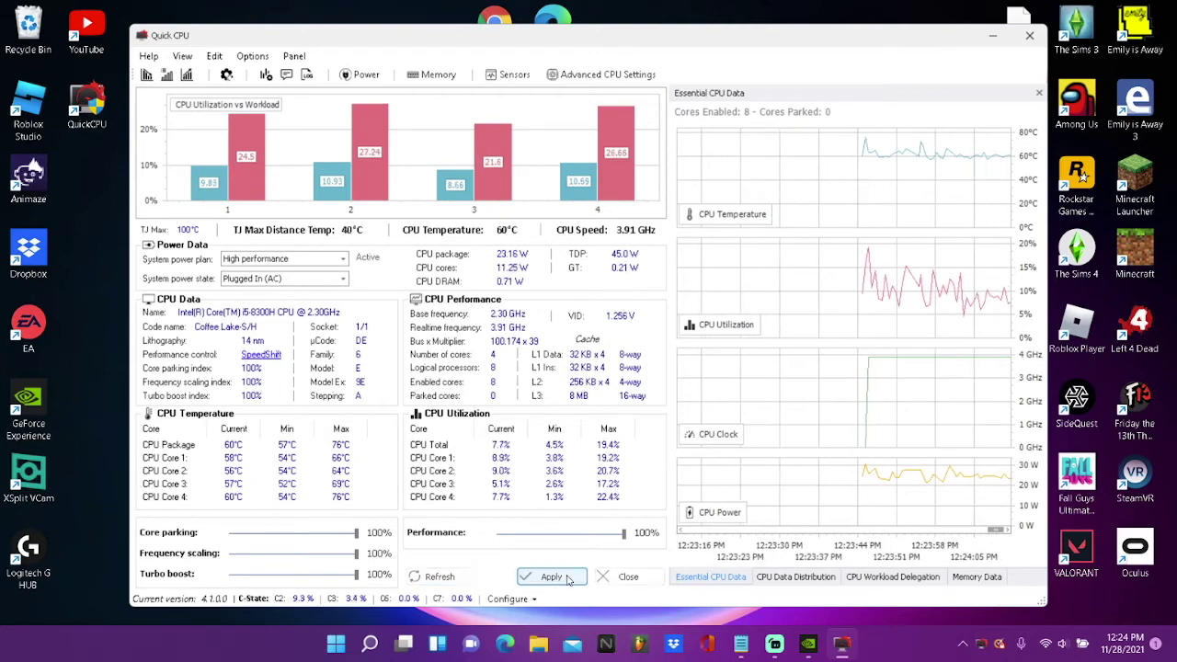
{"action": "left_click", "coordinate": [666, 353]}
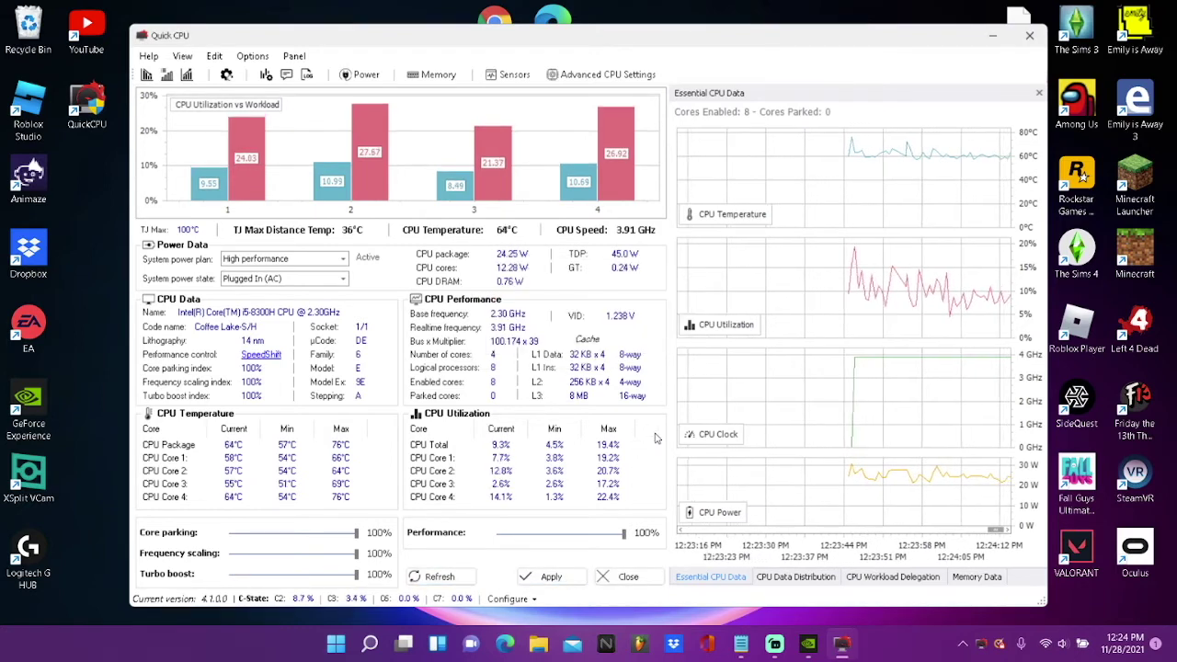
{"action": "left_click", "coordinate": [621, 579]}
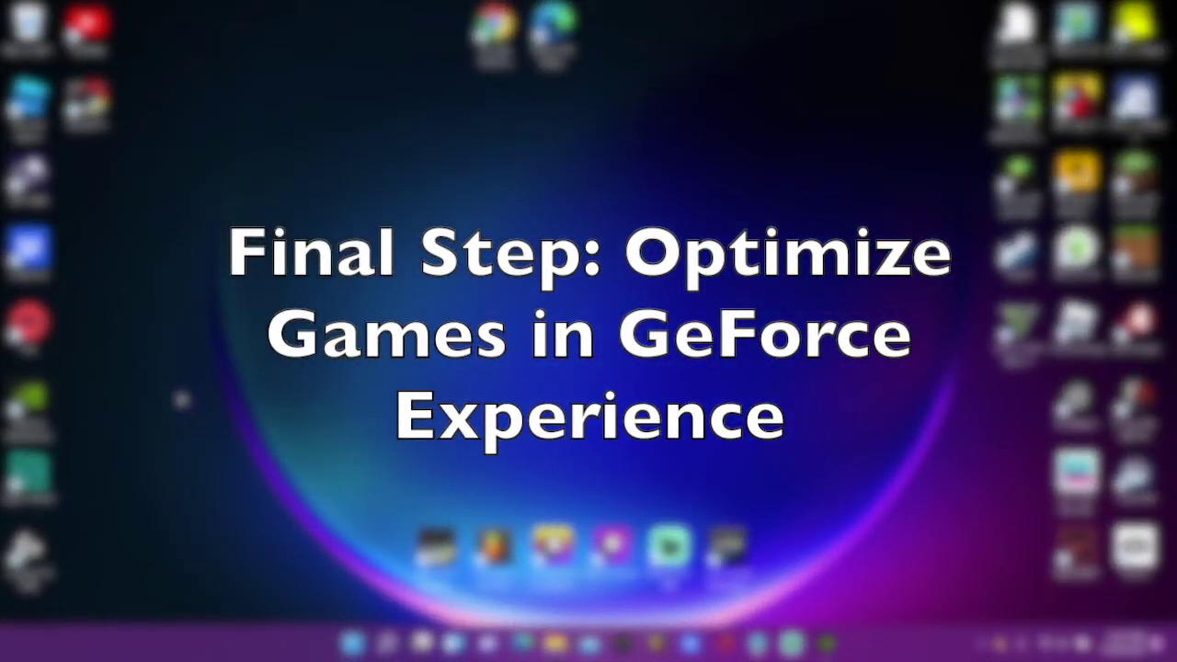
Switch to the games and apps list in GeForce Experience and scan for games and apps
{"action": "double_click", "coordinate": [52, 436]}
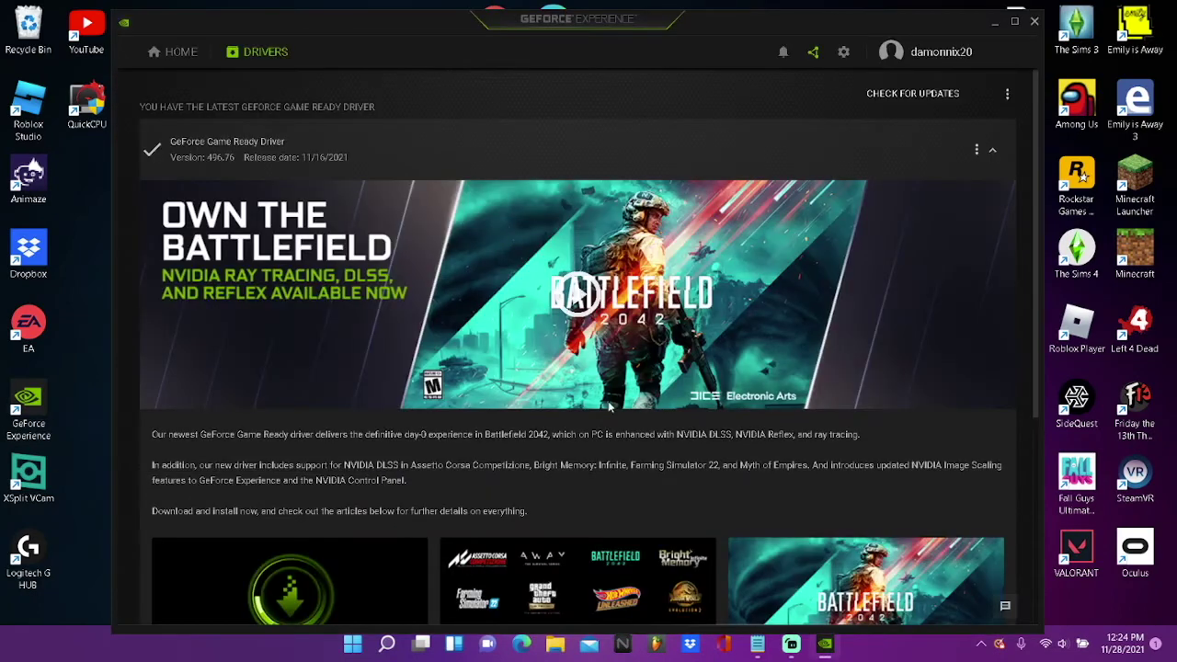
{"action": "left_click", "coordinate": [182, 52]}
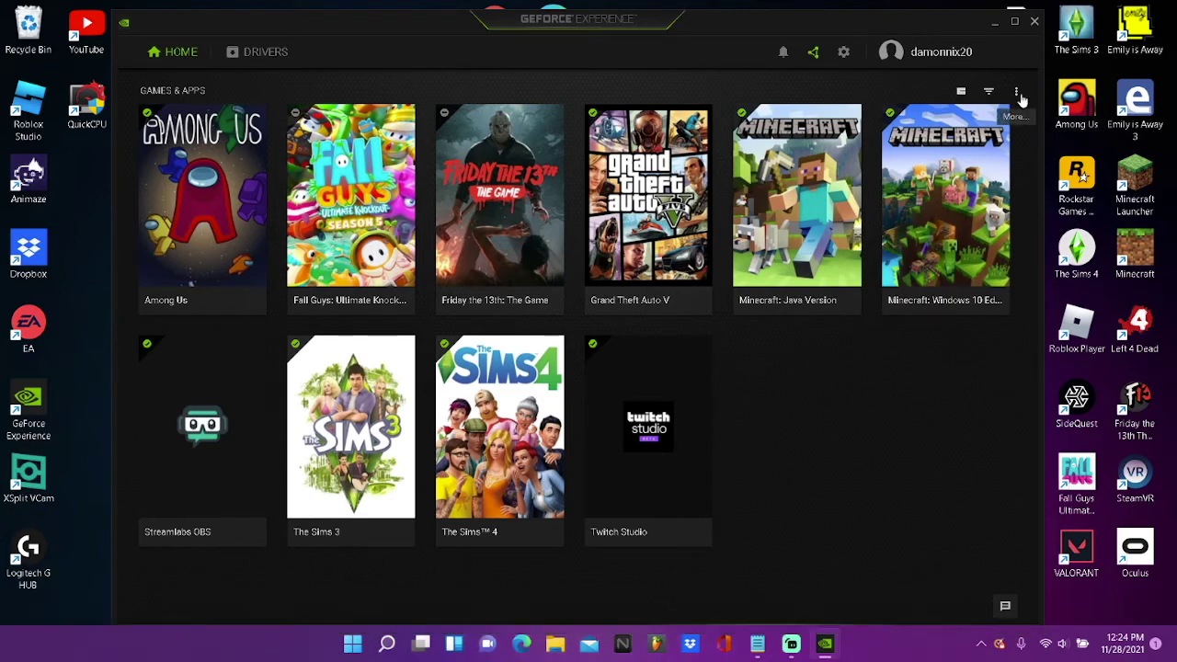
{"action": "left_click", "coordinate": [1018, 96]}
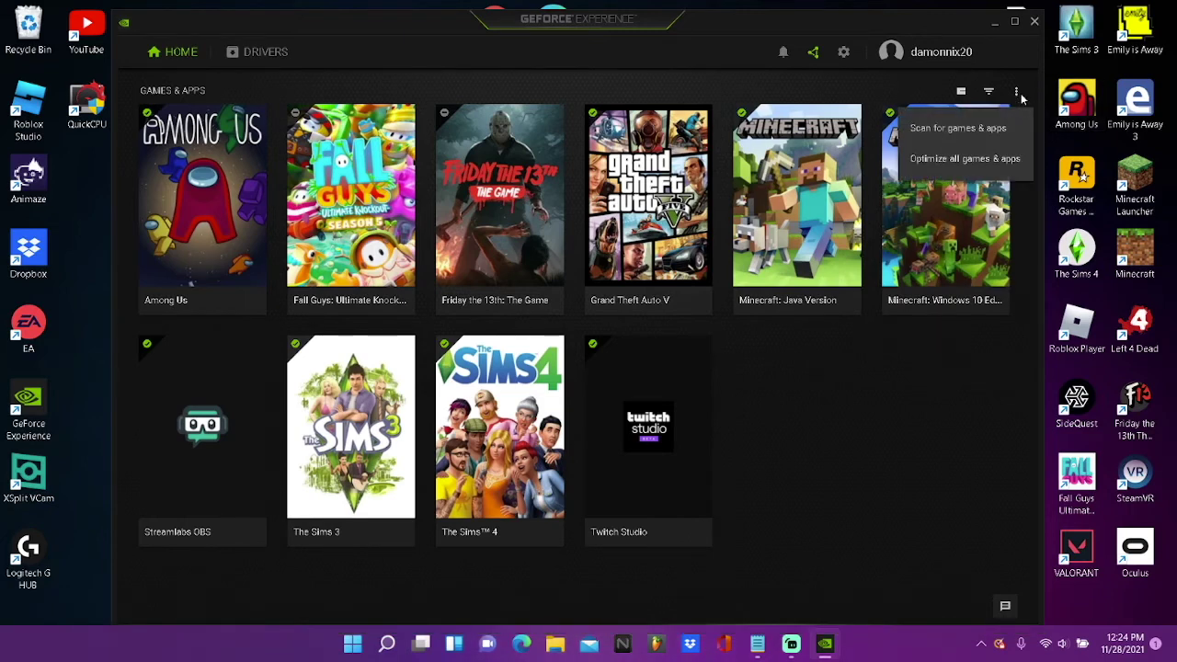
{"action": "left_click", "coordinate": [1002, 131]}
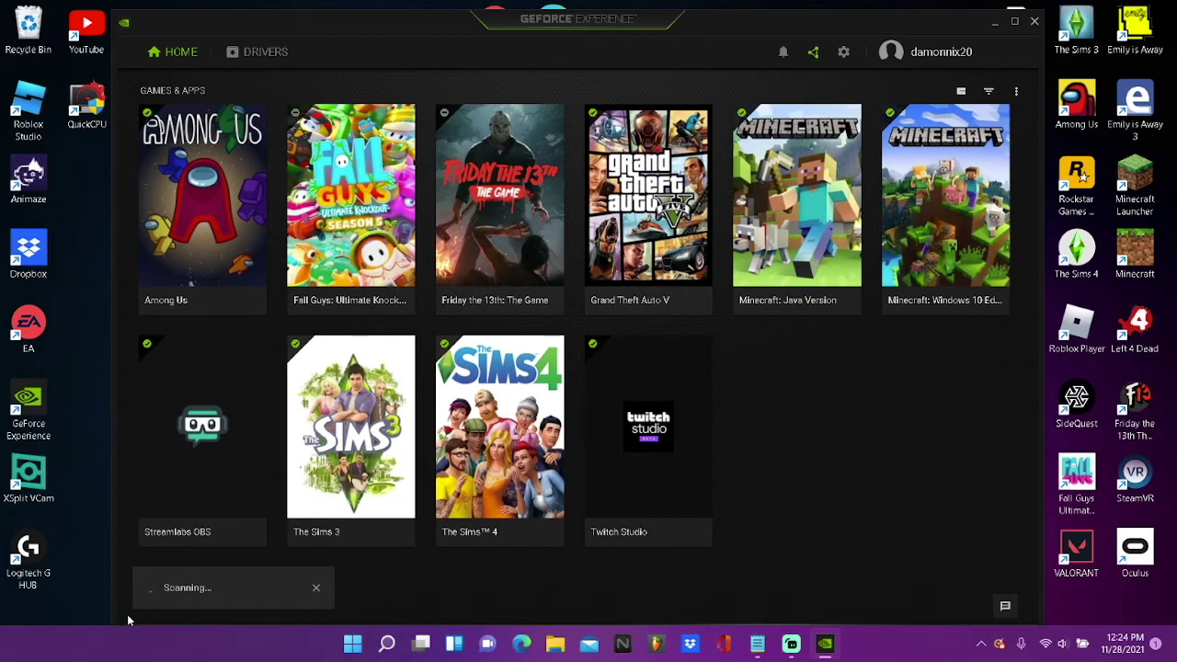
Optimize all games and apps in the GeForce Experience library
{"action": "mouse_move", "coordinate": [459, 529]}
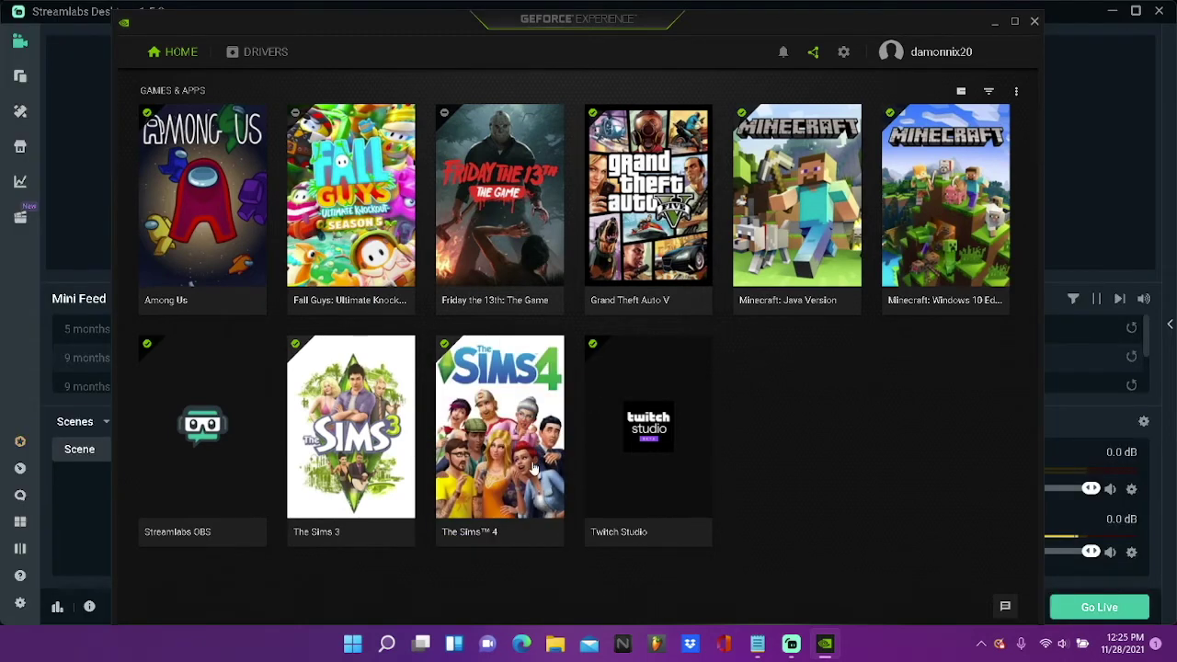
{"action": "left_click", "coordinate": [1016, 92]}
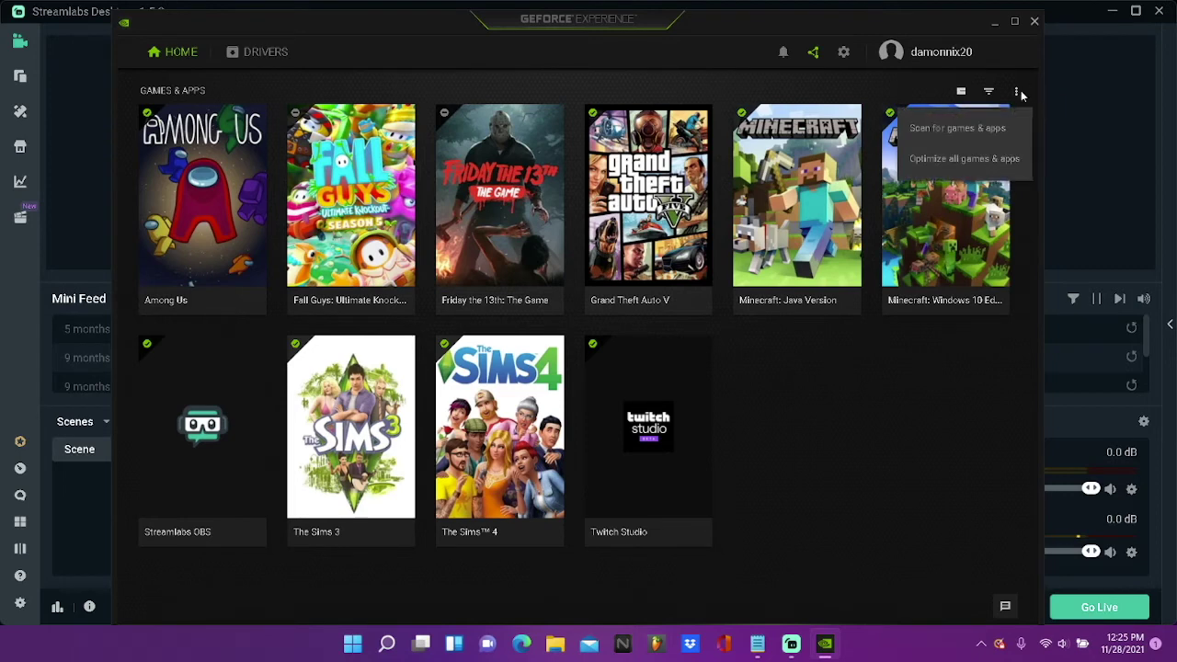
{"action": "left_click", "coordinate": [1010, 169]}
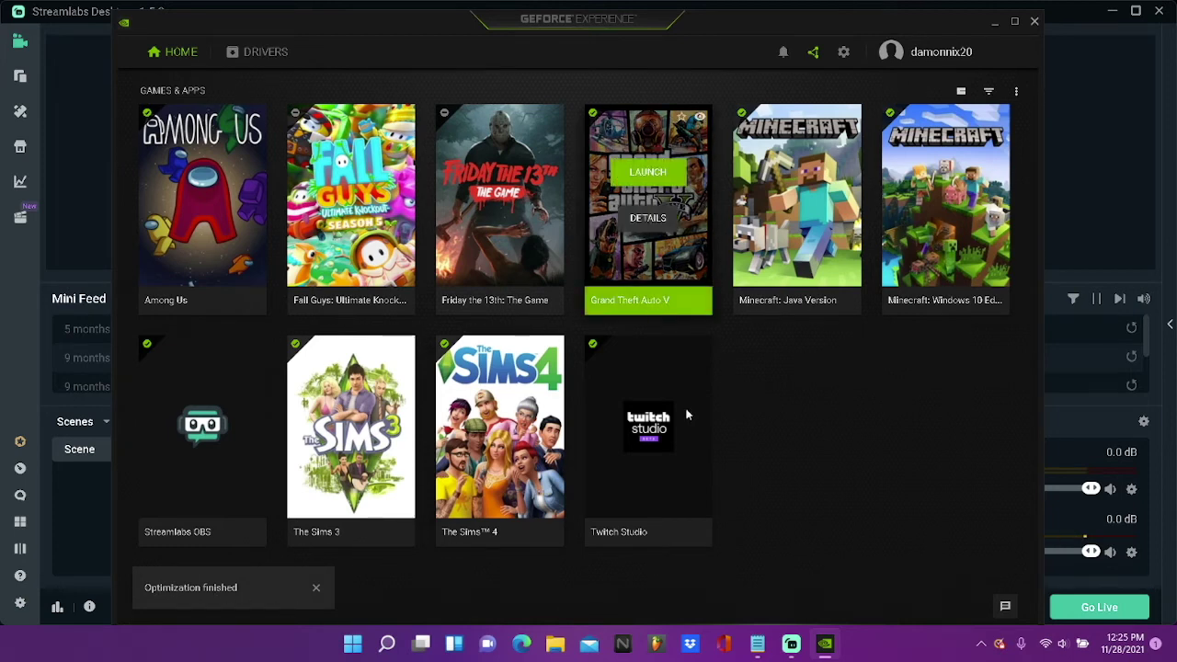
Open the details of Grand Theft Auto V and review its in-game settings for plugged-in use
{"action": "mouse_move", "coordinate": [679, 230]}
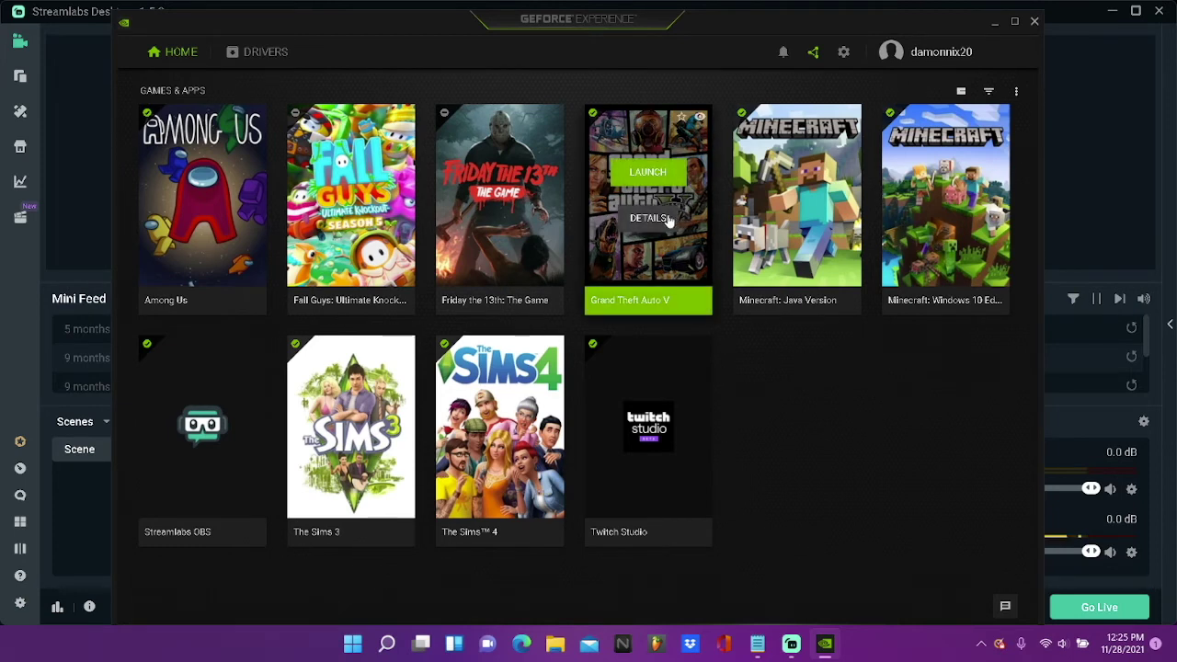
{"action": "left_click", "coordinate": [662, 221]}
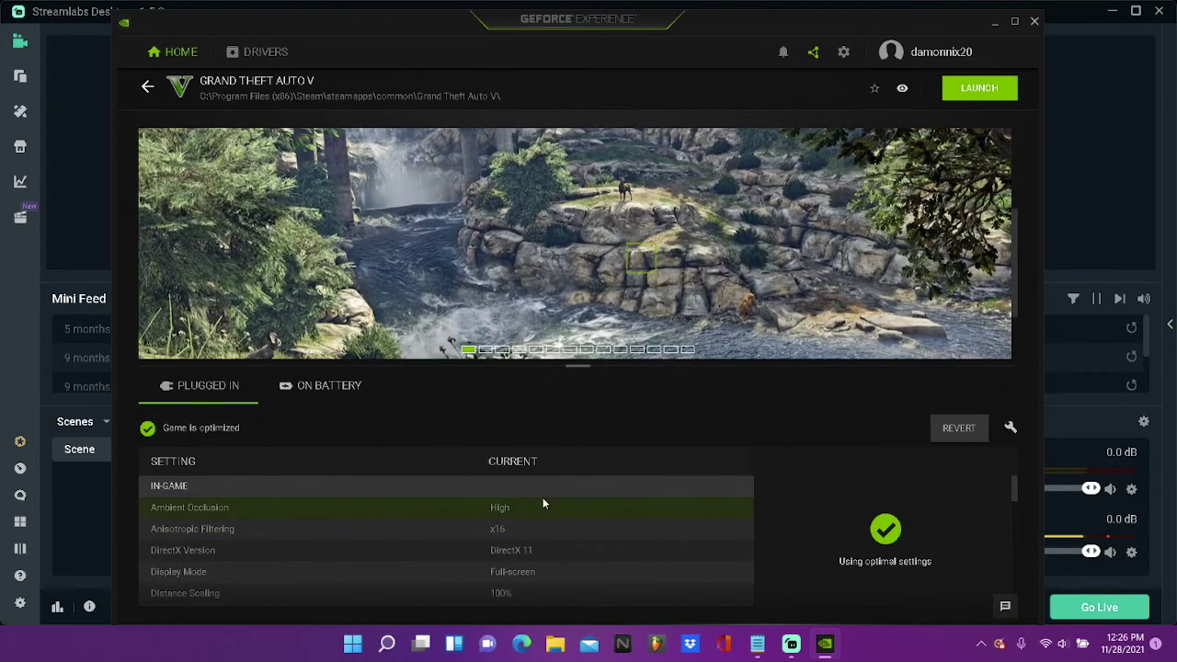
{"action": "scroll", "coordinate": [538, 528], "scroll_direction": "down", "scroll_amount": 5}
{"action": "scroll", "coordinate": [532, 552], "scroll_direction": "down", "scroll_amount": 8}
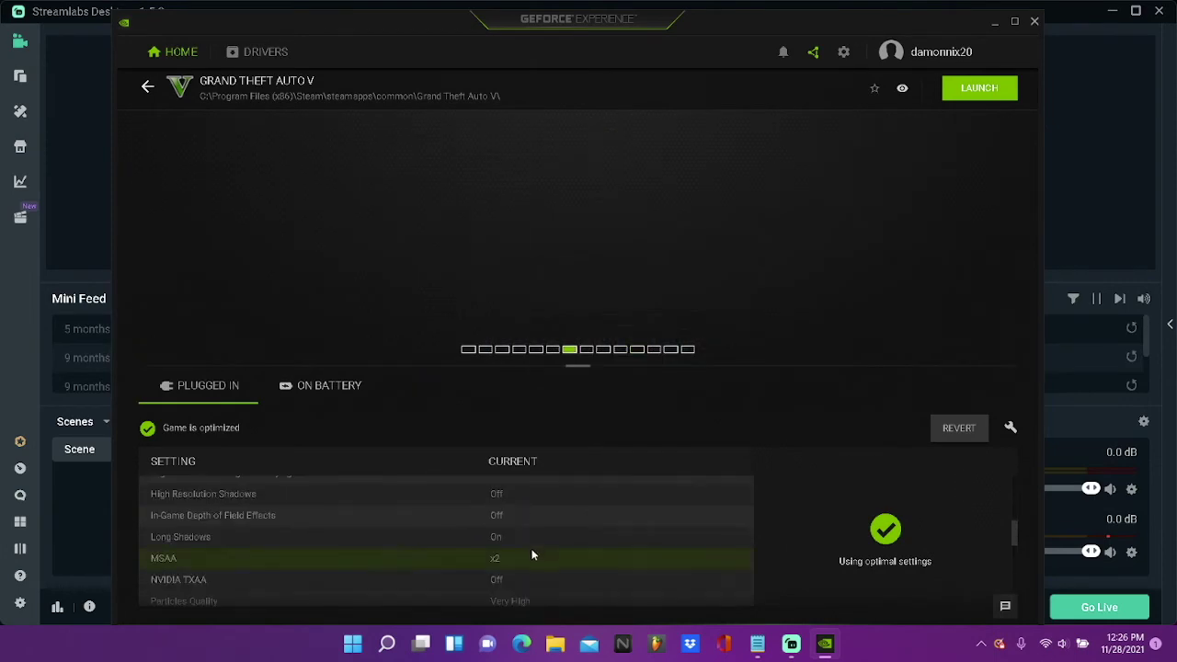
{"action": "scroll", "coordinate": [538, 548], "scroll_direction": "up", "scroll_amount": 20}
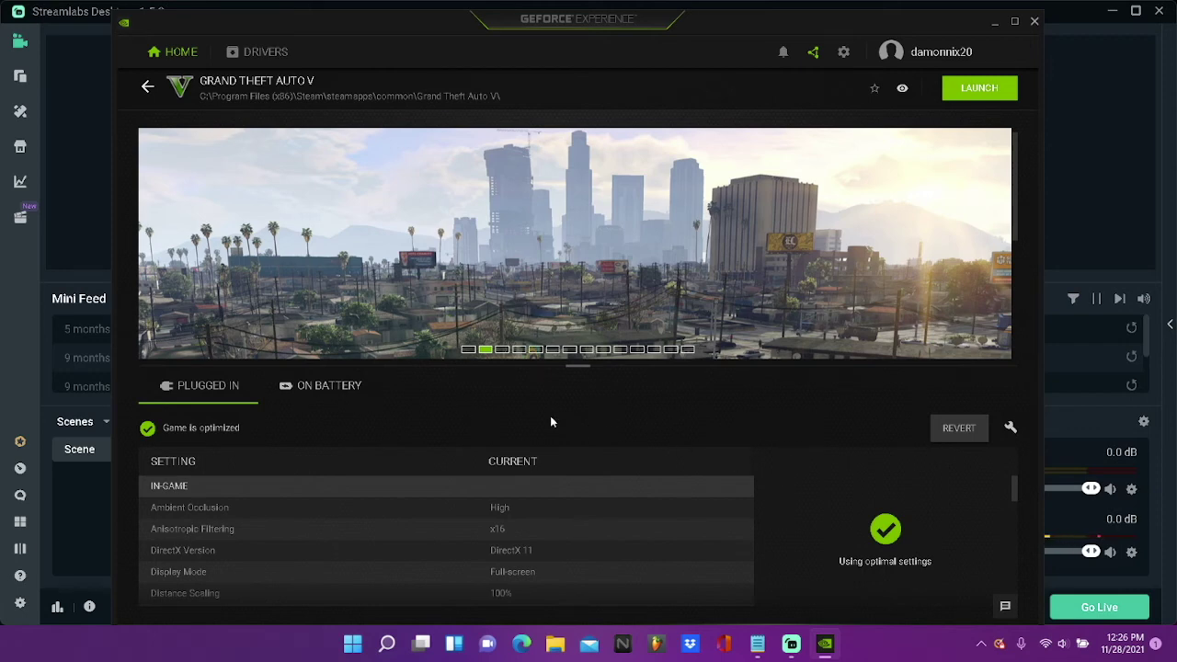
{"action": "scroll", "coordinate": [617, 500], "scroll_direction": "down", "scroll_amount": 1}
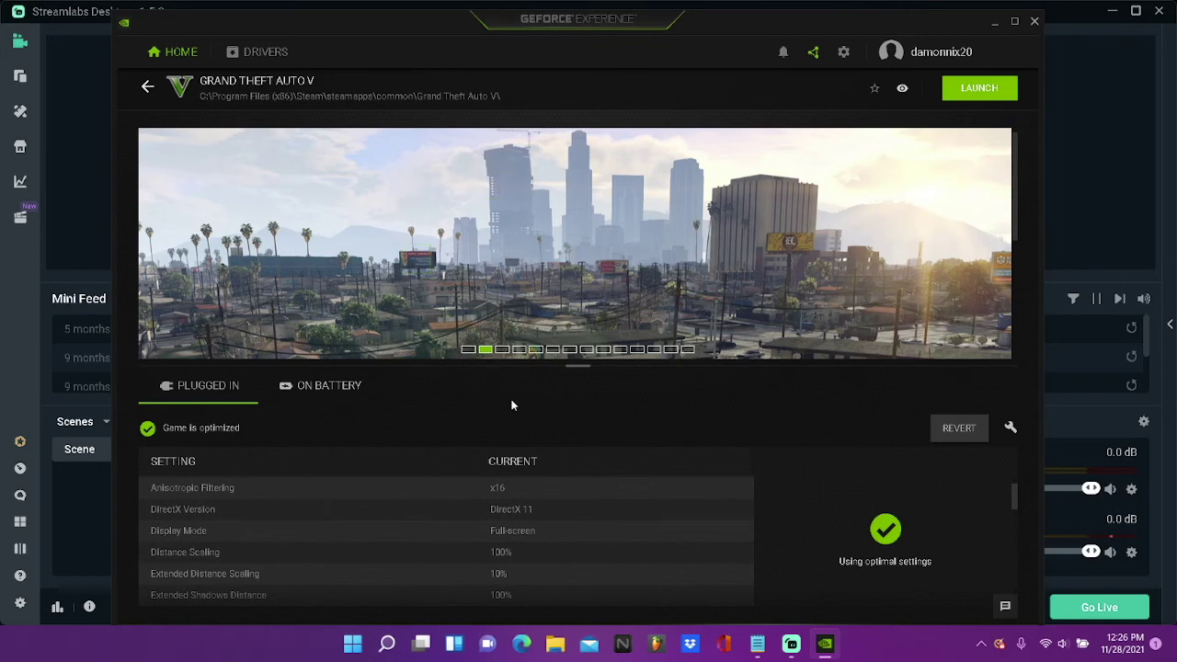
{"action": "scroll", "coordinate": [590, 531], "scroll_direction": "down", "scroll_amount": 2}
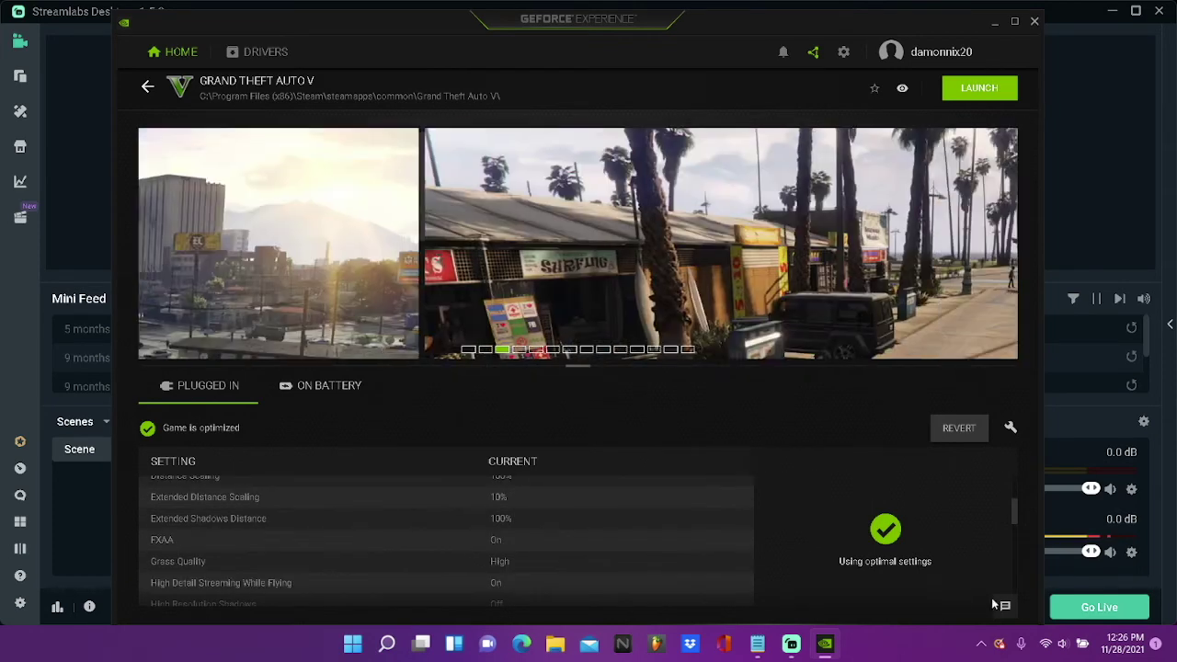